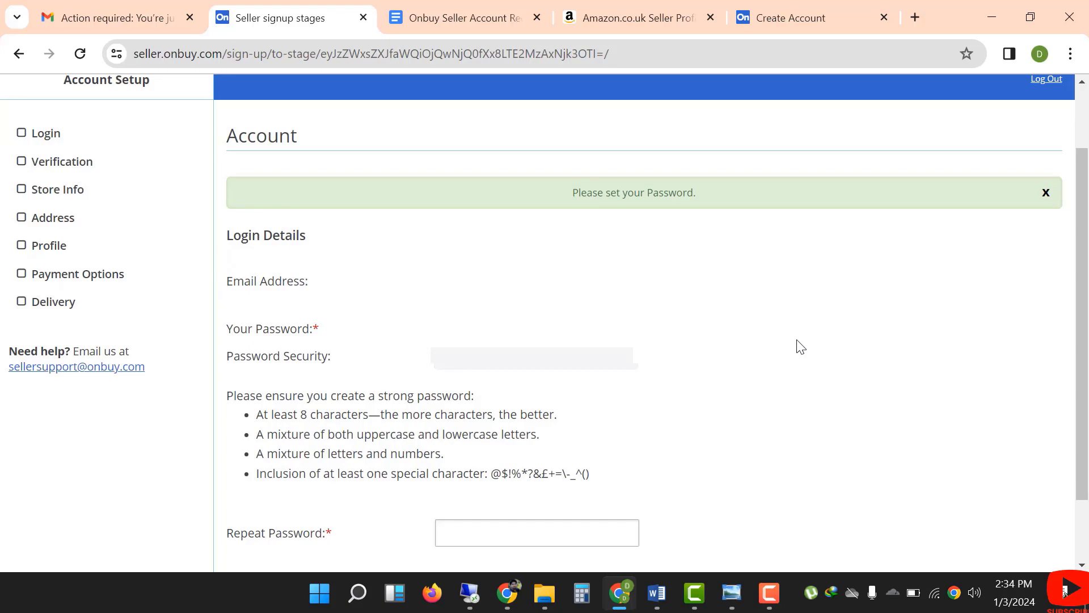
Enter a strong new account password in the Your Password field
{"action": "scroll", "coordinate": [799, 346], "scroll_direction": "down", "scroll_amount": 2}
{"action": "scroll", "coordinate": [800, 346], "scroll_direction": "up", "scroll_amount": 3}
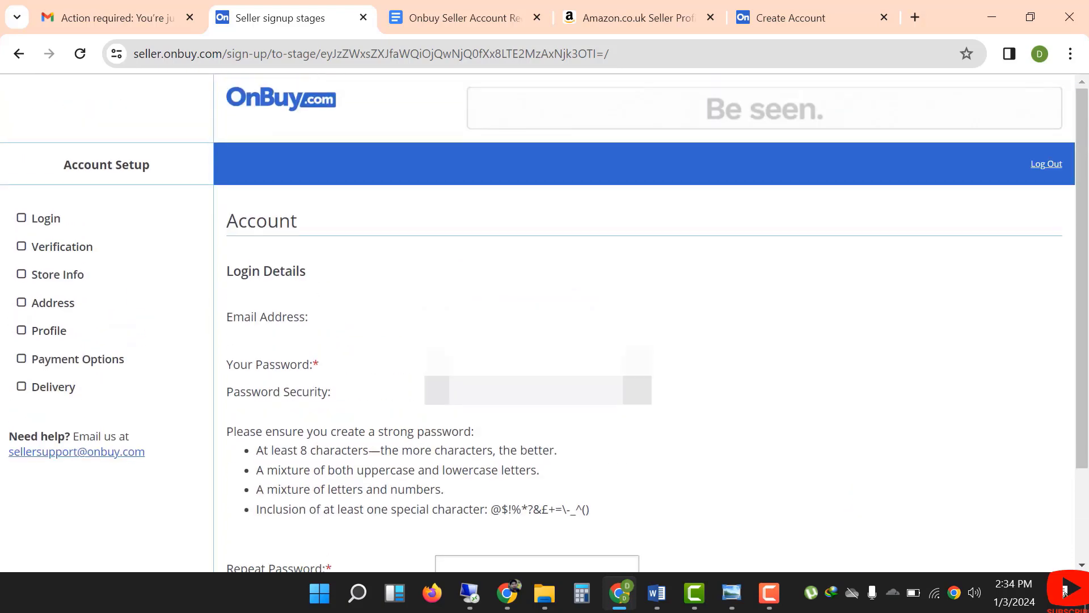
{"action": "left_click", "coordinate": [539, 361]}
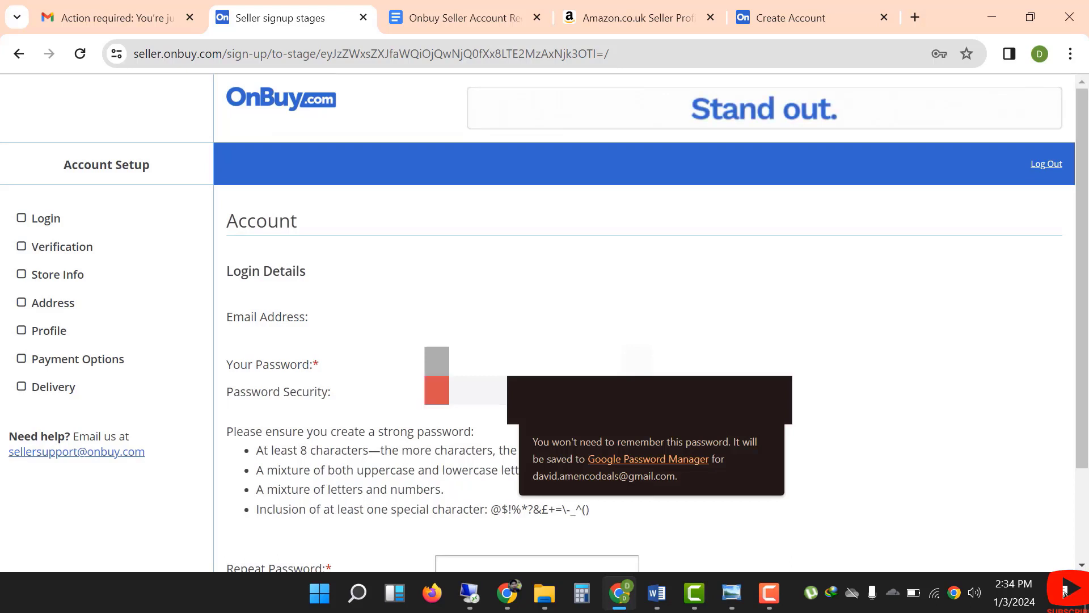
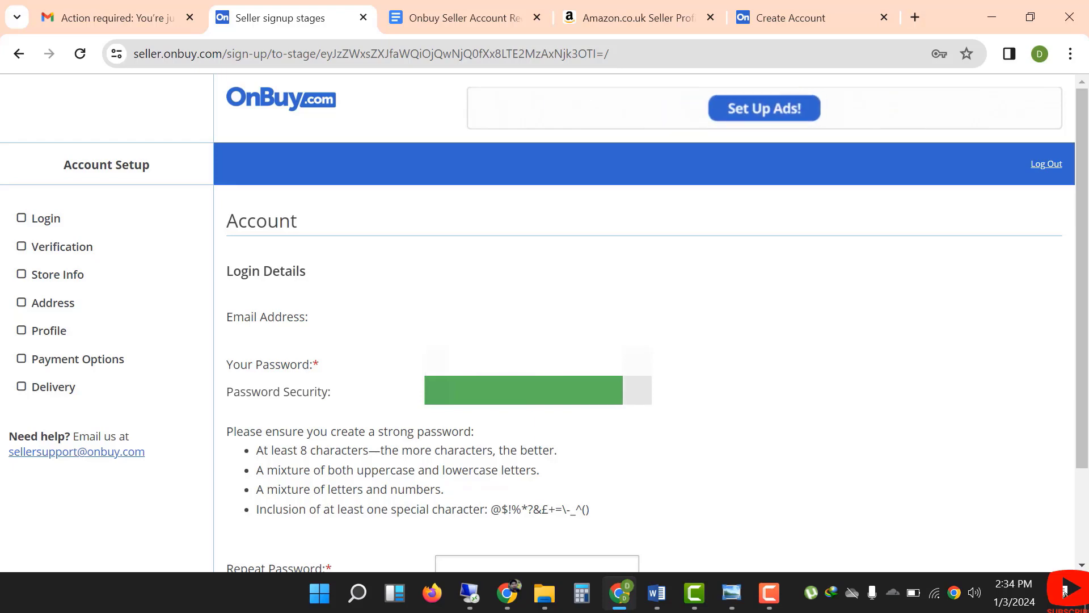
Repeat the same password in Repeat Password and save the login details
{"action": "scroll", "coordinate": [771, 357], "scroll_direction": "down", "scroll_amount": 1}
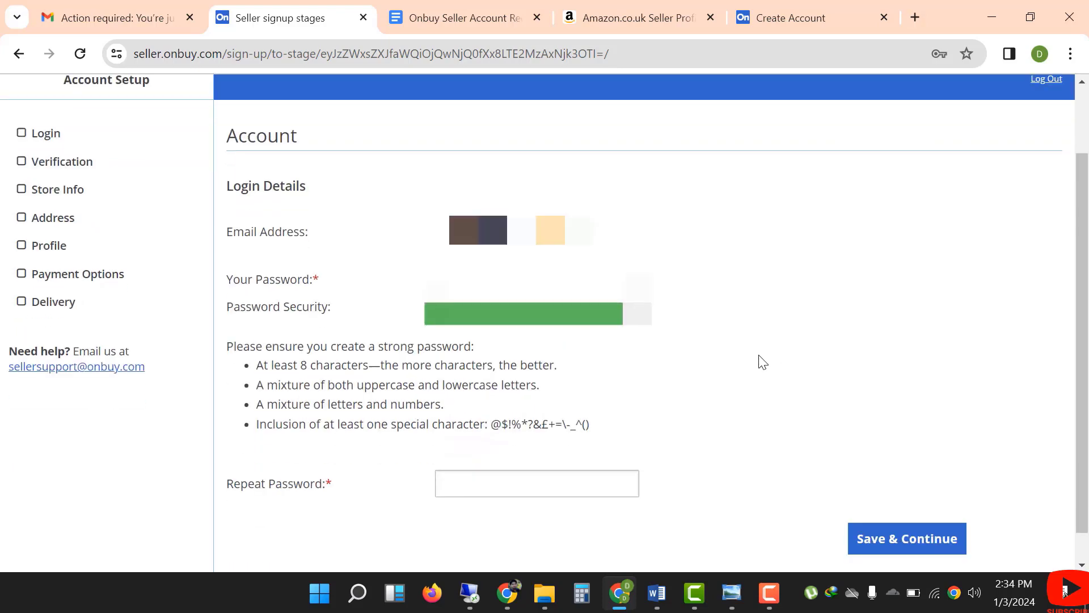
{"action": "left_click", "coordinate": [507, 482]}
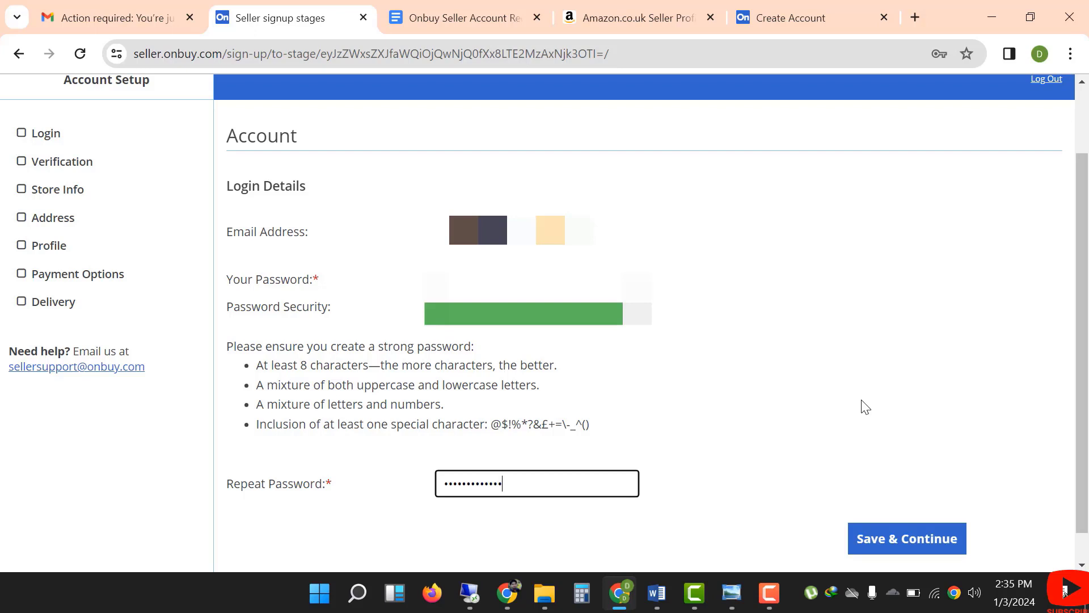
{"action": "left_click", "coordinate": [865, 406]}
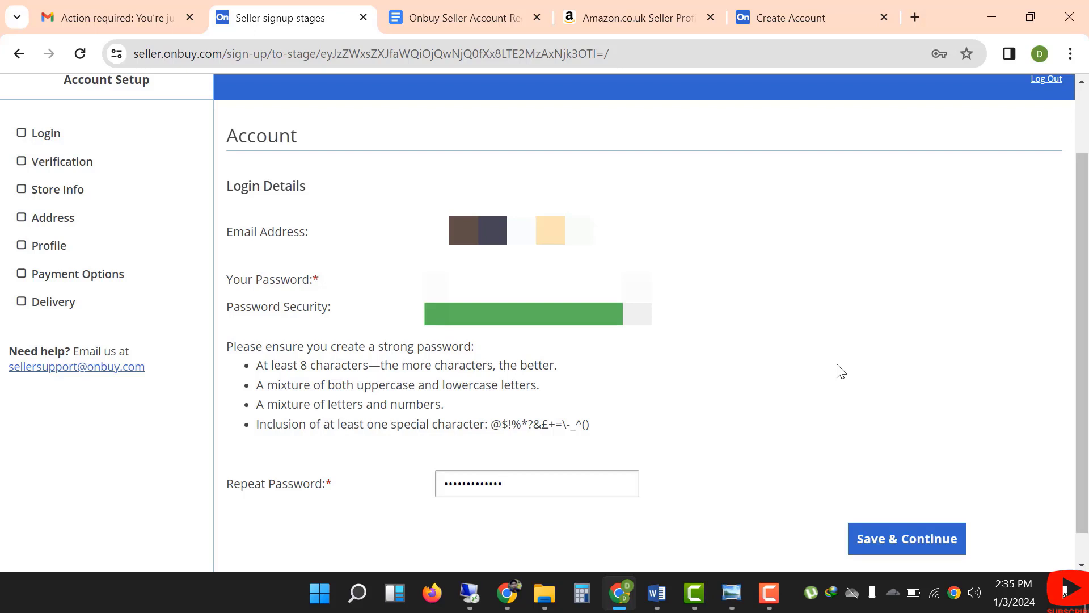
{"action": "scroll", "coordinate": [840, 369], "scroll_direction": "up", "scroll_amount": 2}
{"action": "scroll", "coordinate": [840, 370], "scroll_direction": "down", "scroll_amount": 2}
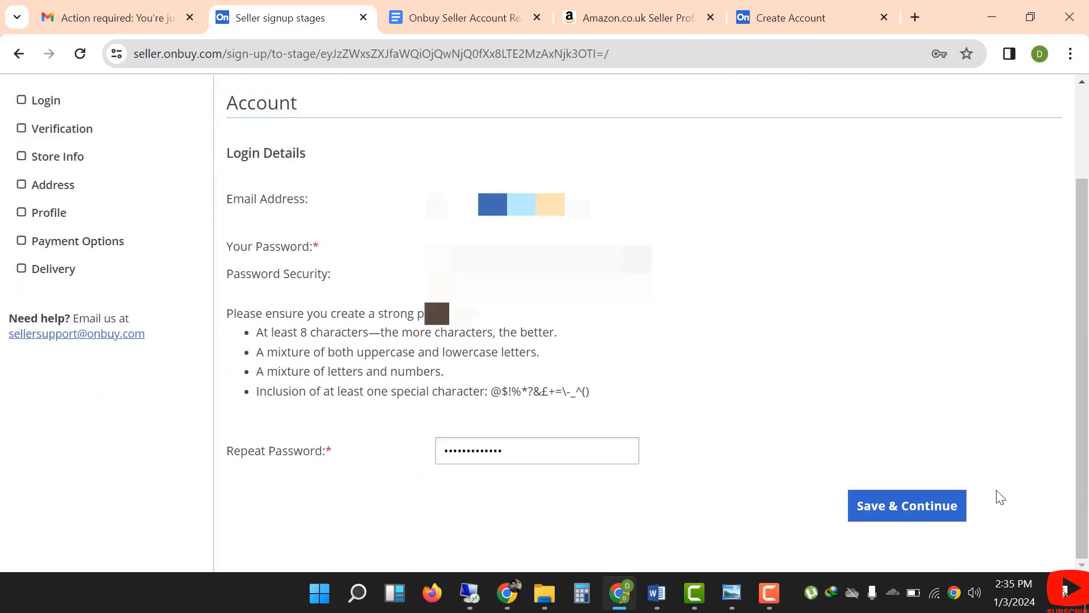
{"action": "left_click", "coordinate": [917, 517]}
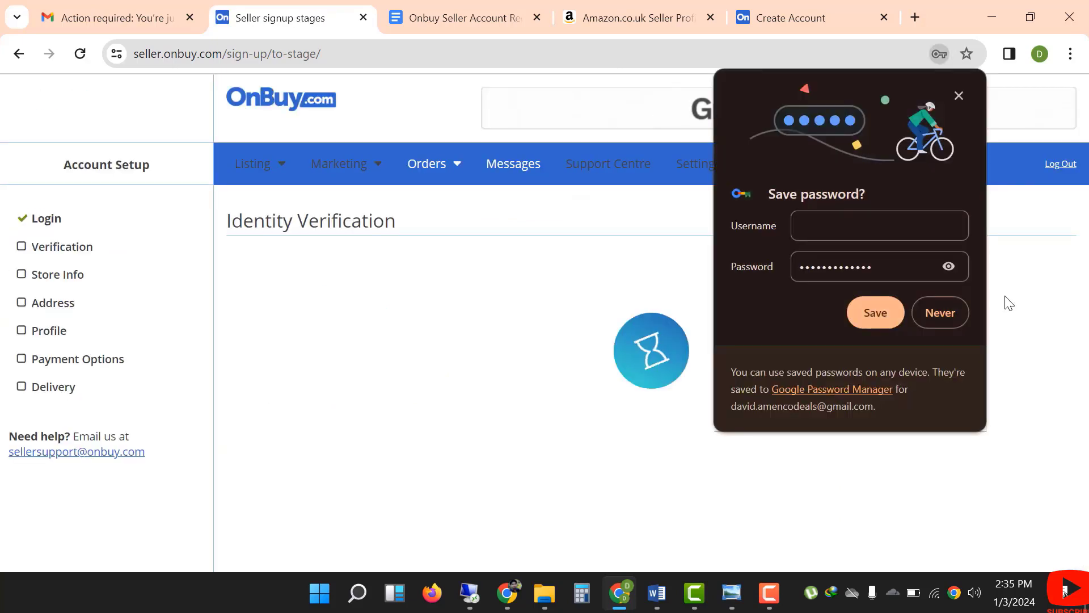
Close Chrome's 'Save password?' bubble
{"action": "left_click", "coordinate": [955, 91]}
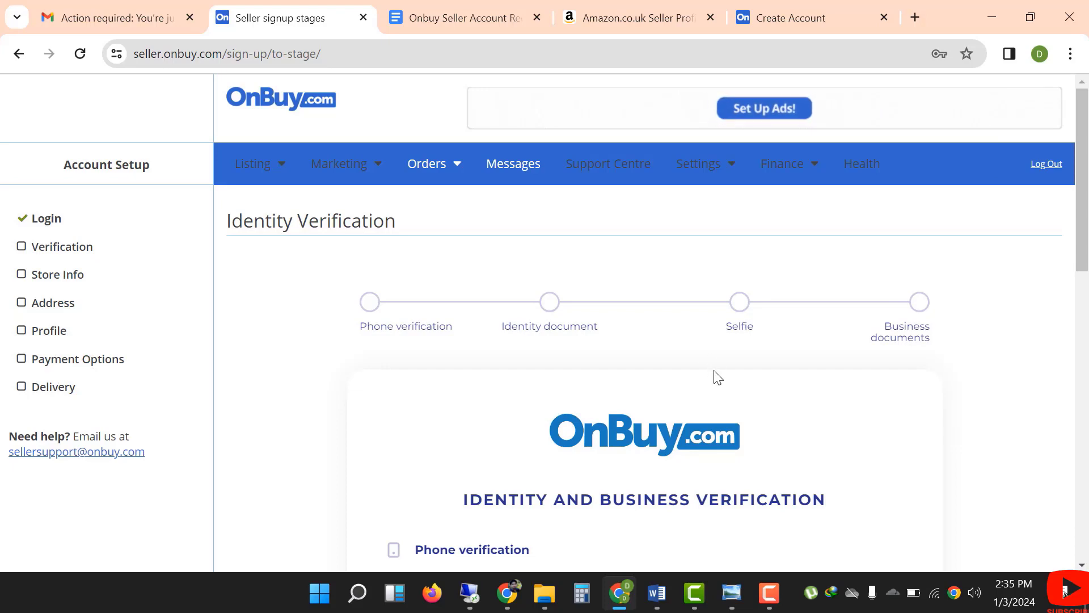
Highlight the Phone verification, Identity document, Selfie and Business documents requirements in turn
{"action": "scroll", "coordinate": [714, 379], "scroll_direction": "down", "scroll_amount": 2}
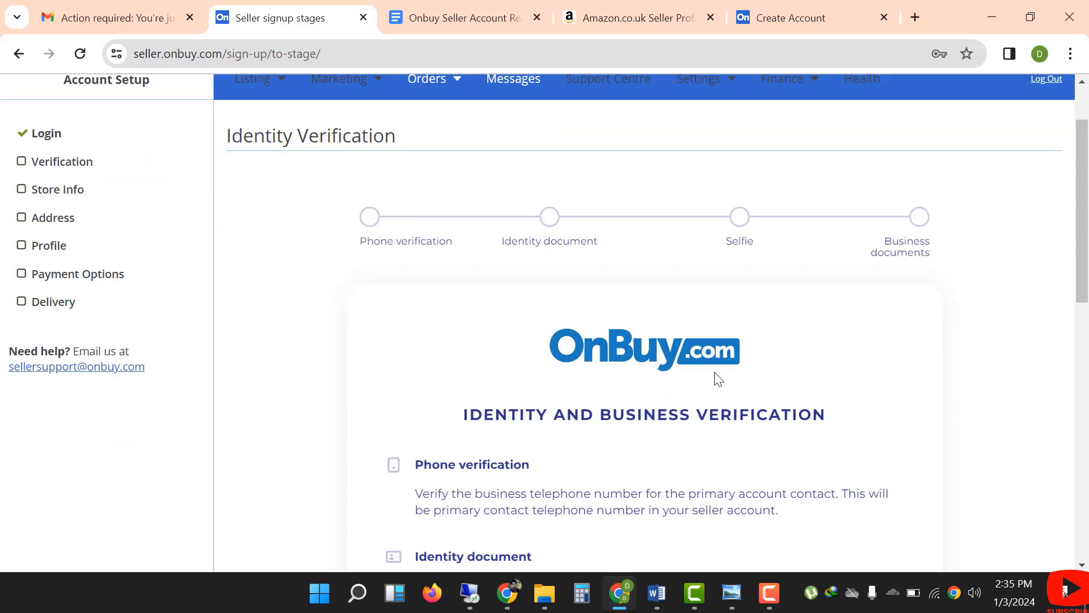
{"action": "scroll", "coordinate": [757, 354], "scroll_direction": "down", "scroll_amount": 3}
{"action": "scroll", "coordinate": [760, 353], "scroll_direction": "up", "scroll_amount": 5}
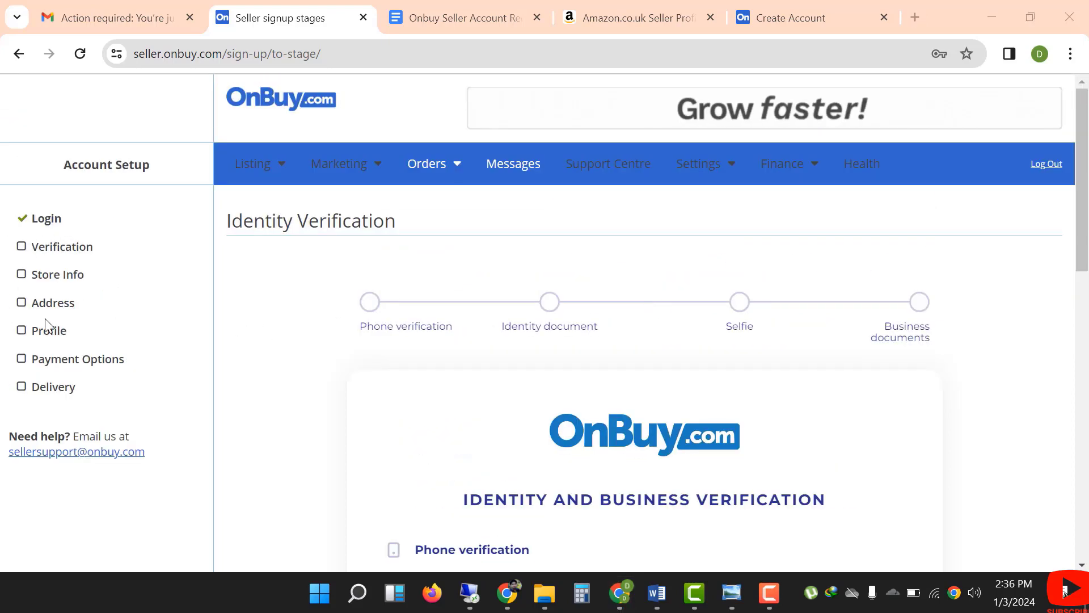
{"action": "scroll", "coordinate": [313, 360], "scroll_direction": "down", "scroll_amount": 3}
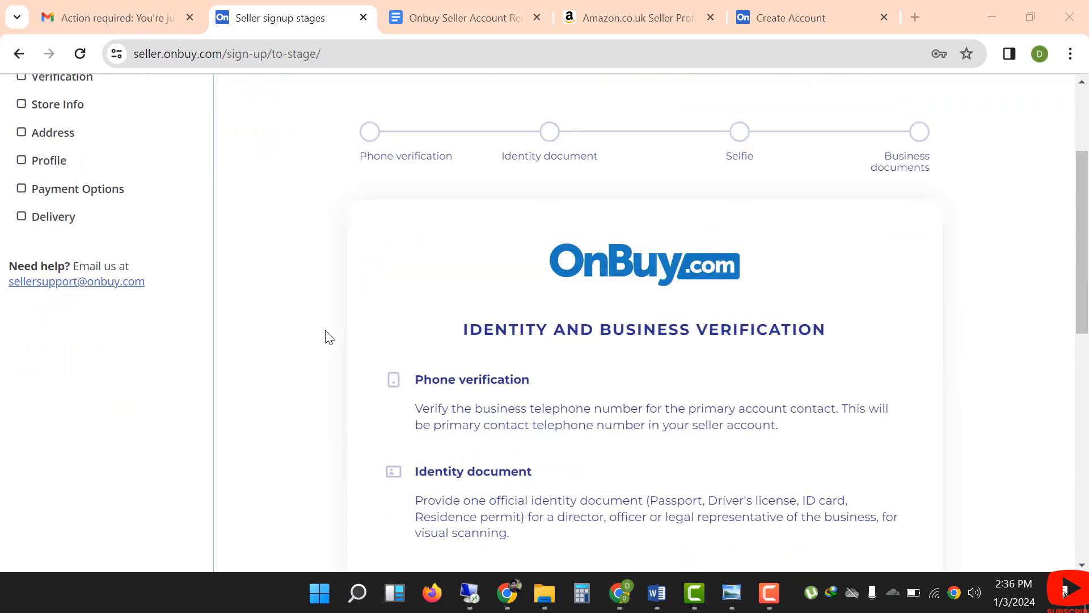
{"action": "scroll", "coordinate": [446, 324], "scroll_direction": "down", "scroll_amount": 3}
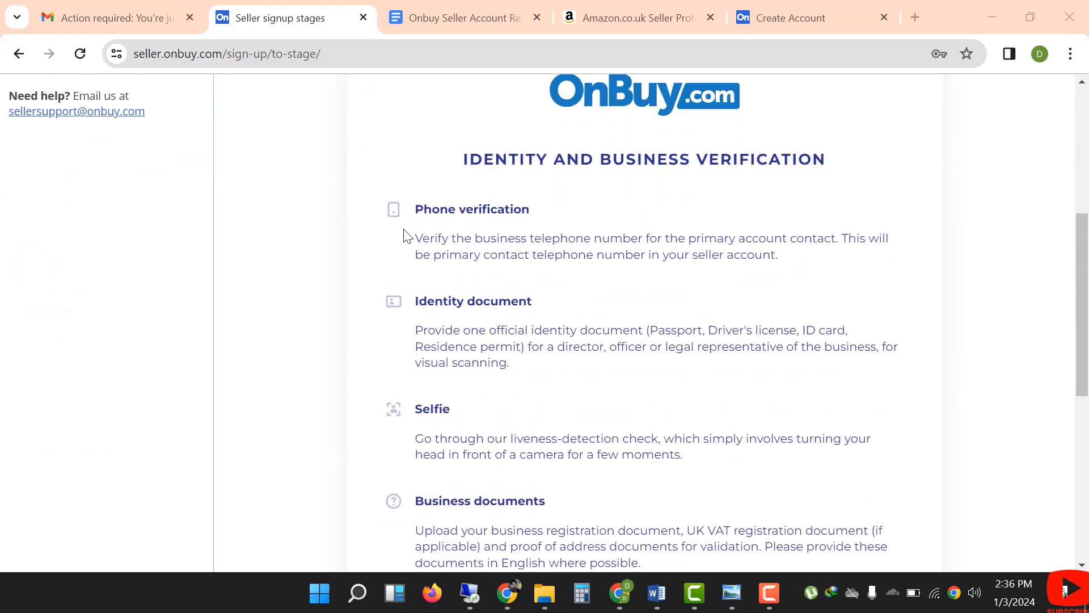
{"action": "left_click_drag", "start_coordinate": [414, 209], "coordinate": [566, 213]}
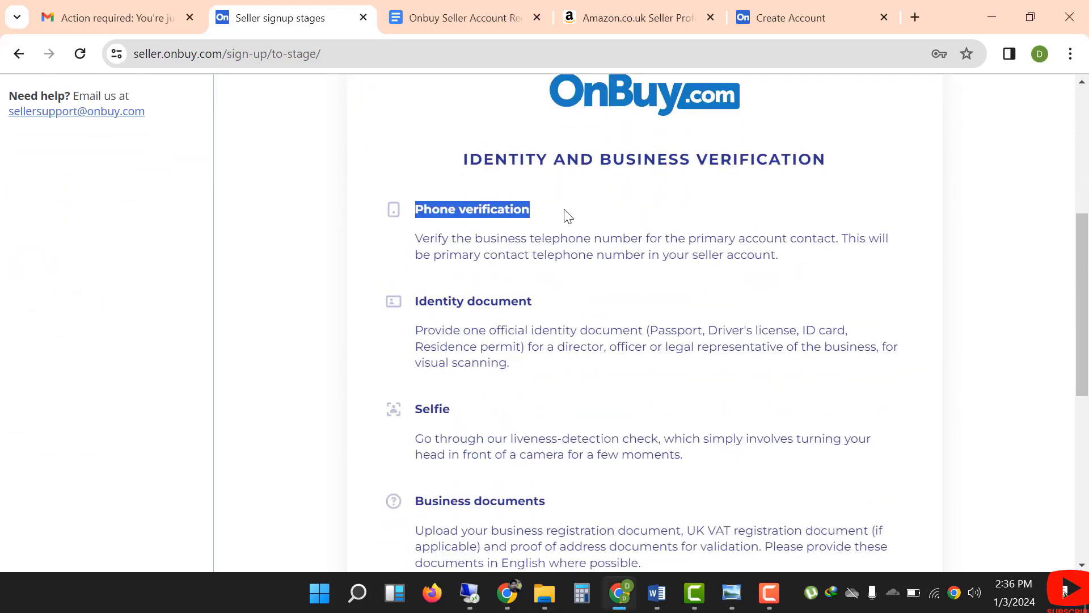
{"action": "left_click_drag", "start_coordinate": [416, 300], "coordinate": [595, 308]}
{"action": "scroll", "coordinate": [610, 311], "scroll_direction": "down", "scroll_amount": 3}
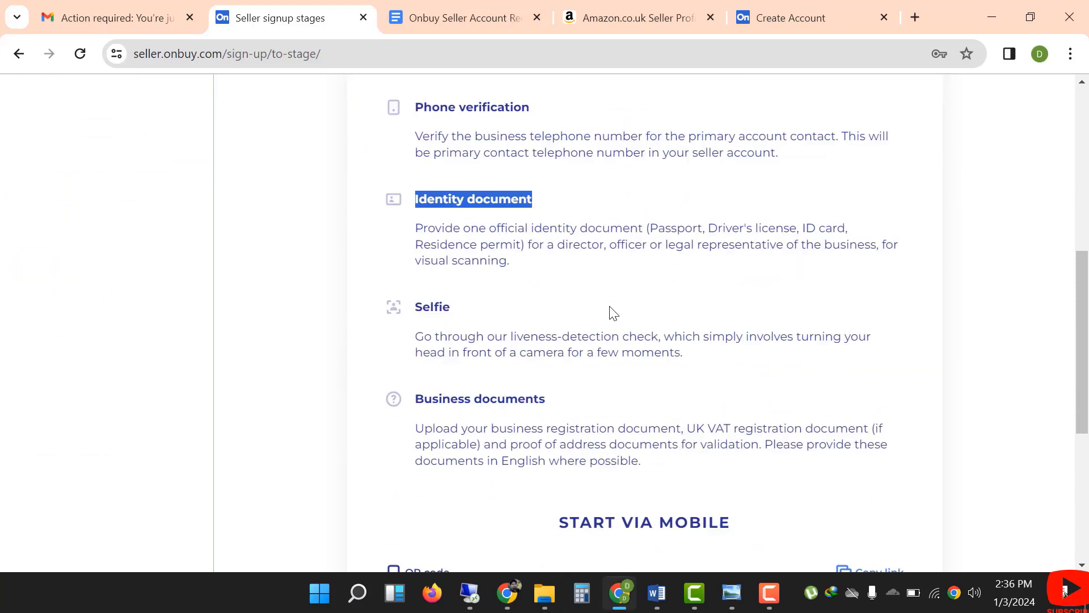
{"action": "left_click_drag", "start_coordinate": [416, 238], "coordinate": [488, 237]}
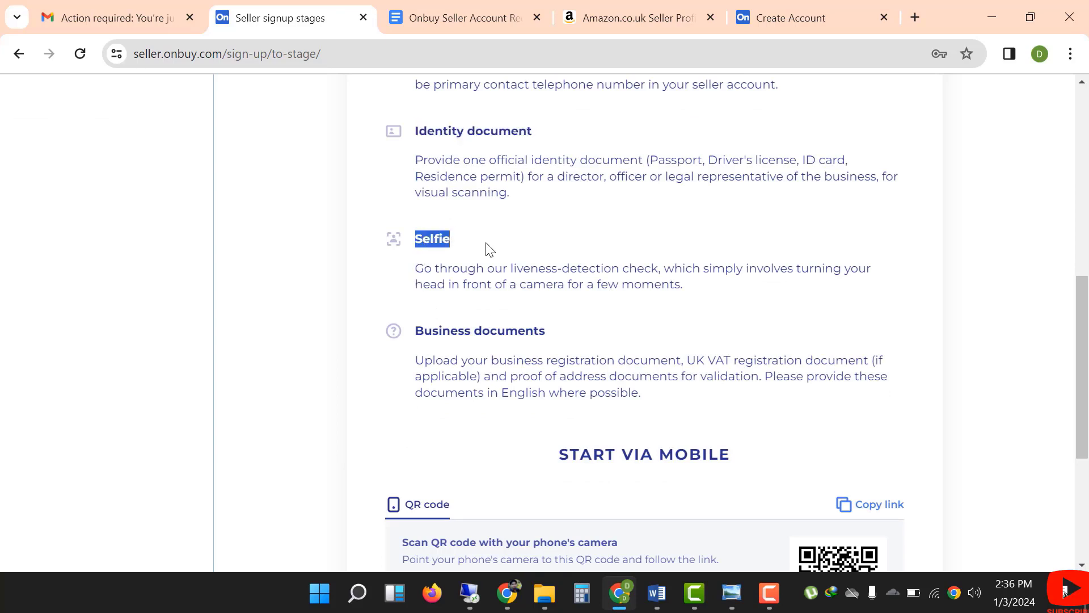
{"action": "left_click", "coordinate": [416, 338]}
{"action": "left_click_drag", "start_coordinate": [417, 339], "coordinate": [546, 335]}
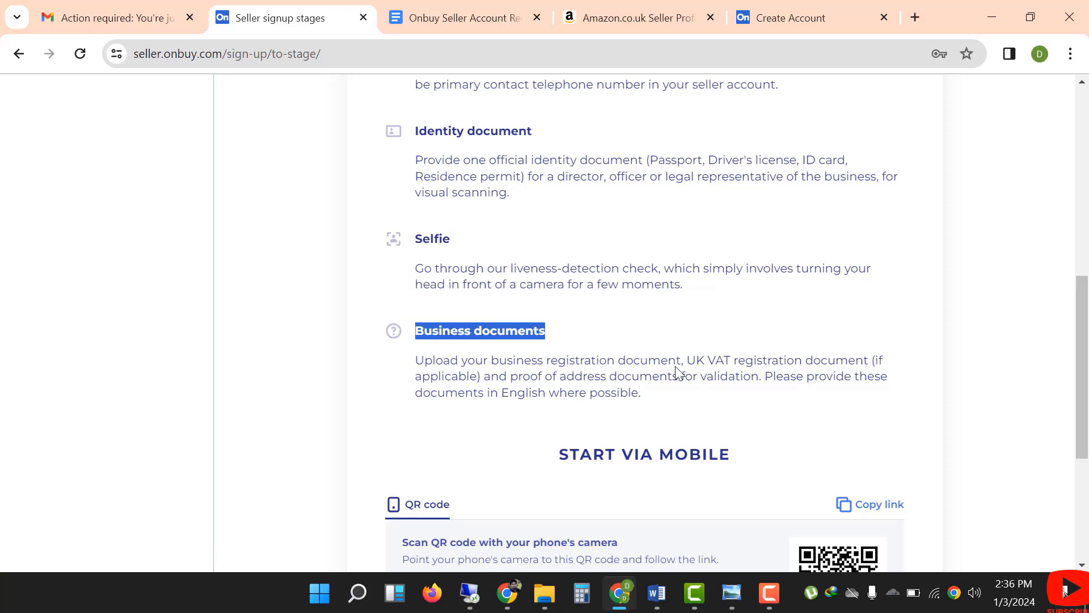
Highlight the VAT registration document mention in the business documents description
{"action": "left_click_drag", "start_coordinate": [756, 360], "coordinate": [868, 360]}
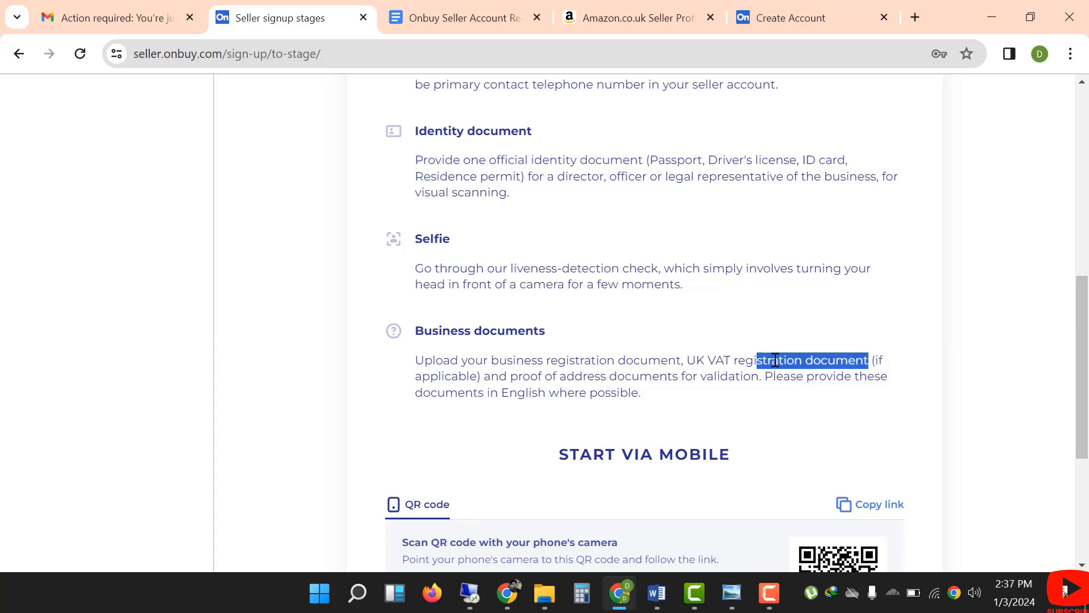
{"action": "left_click", "coordinate": [755, 361]}
{"action": "left_click_drag", "start_coordinate": [737, 359], "coordinate": [837, 361]}
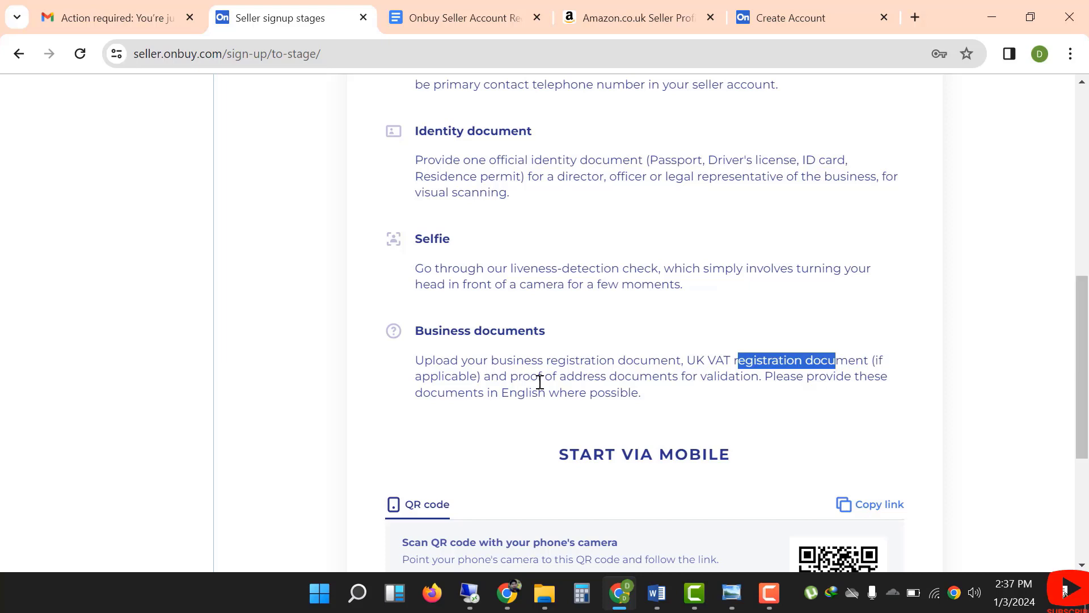
Copy the mobile verification link under Start via Mobile
{"action": "scroll", "coordinate": [544, 382], "scroll_direction": "down", "scroll_amount": 1}
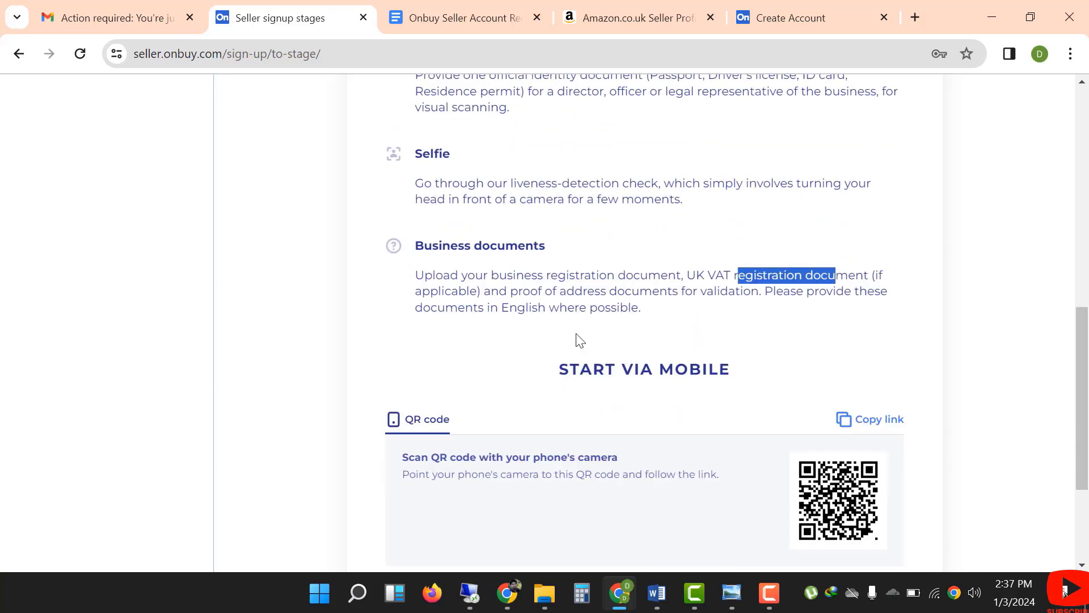
{"action": "scroll", "coordinate": [638, 399], "scroll_direction": "down", "scroll_amount": 3}
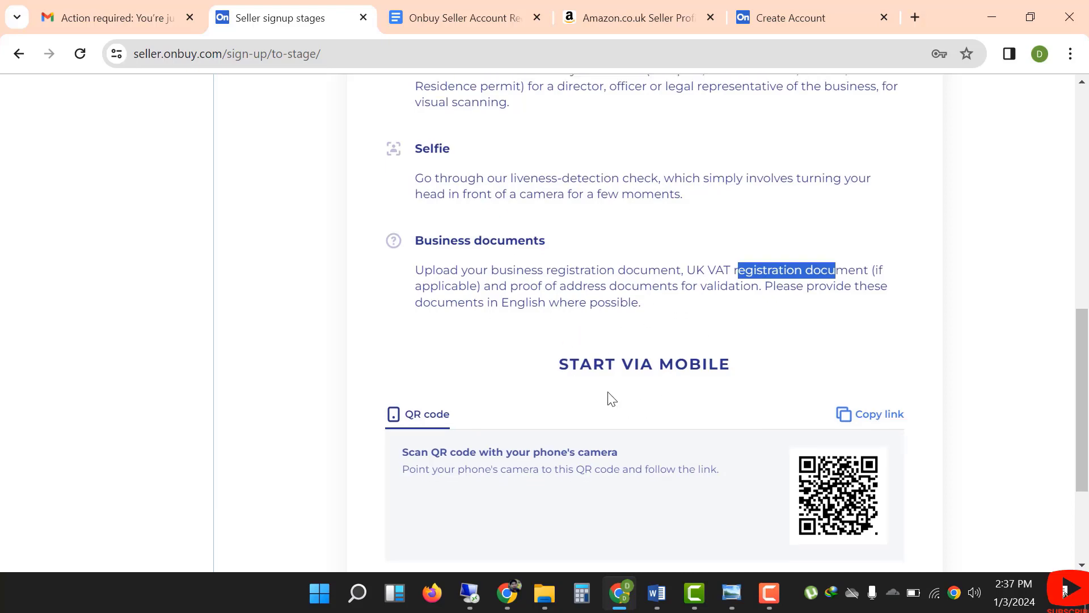
{"action": "left_click", "coordinate": [869, 233]}
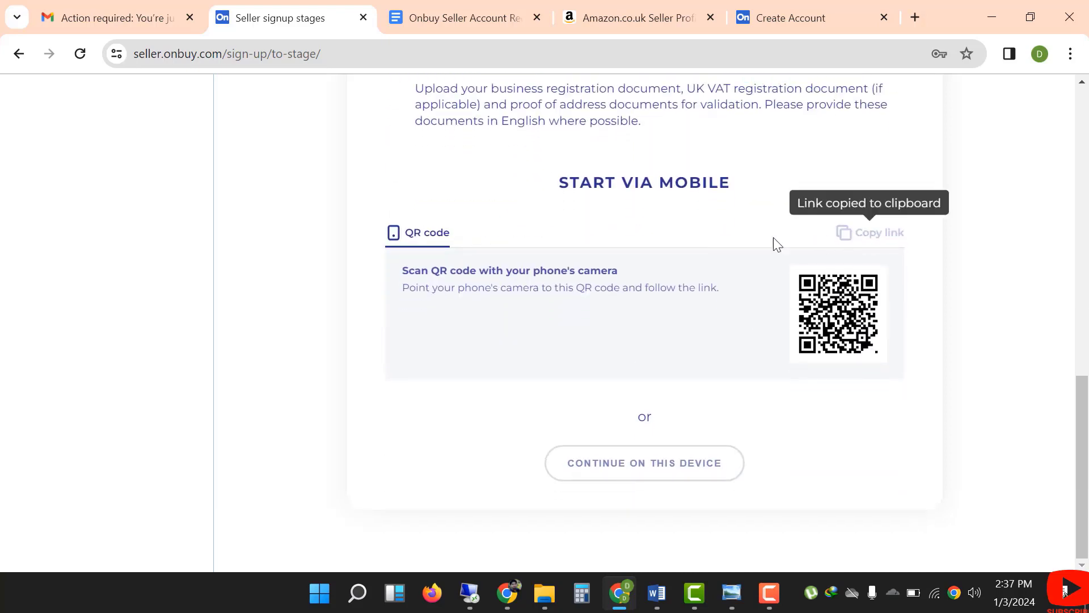
Choose to continue the verification on this computer
{"action": "left_click", "coordinate": [660, 462]}
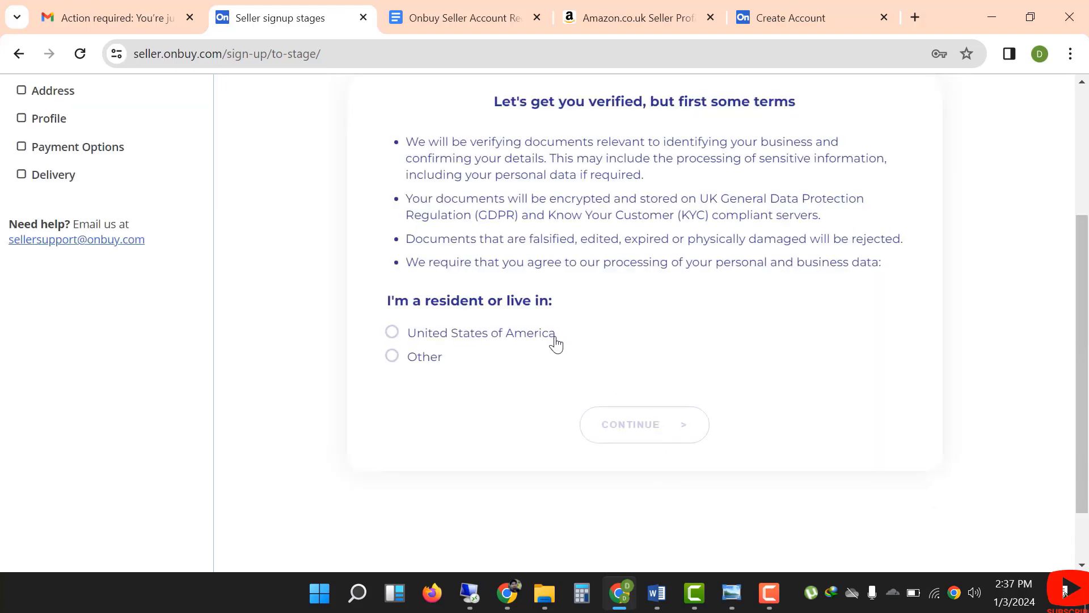
{"action": "scroll", "coordinate": [556, 344], "scroll_direction": "up", "scroll_amount": 4}
{"action": "scroll", "coordinate": [556, 343], "scroll_direction": "down", "scroll_amount": 3}
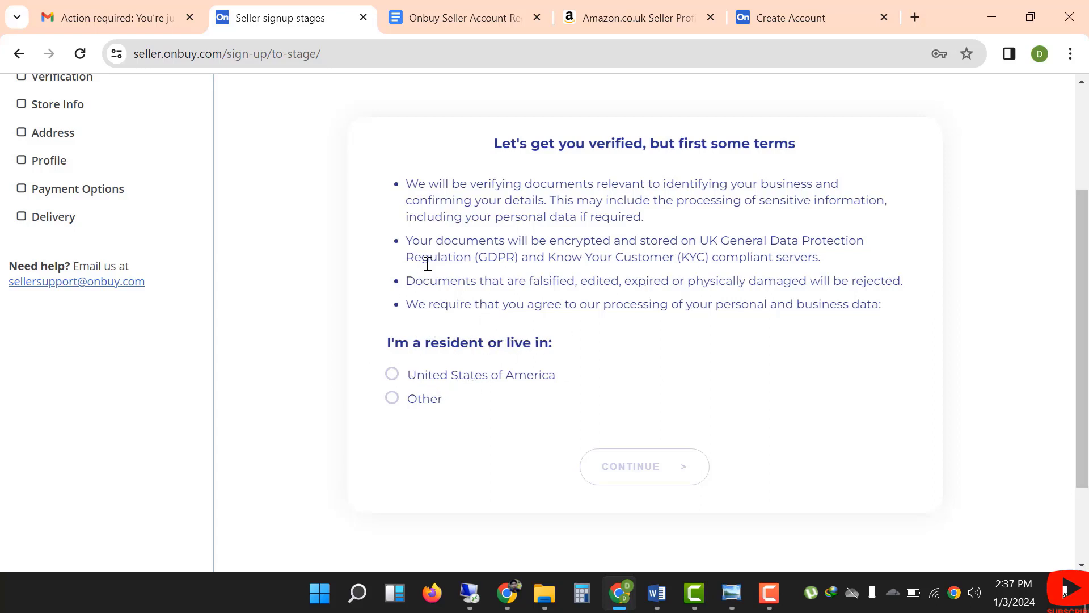
Set residency to Other (outside the US) and accept the verification terms
{"action": "left_click", "coordinate": [394, 399]}
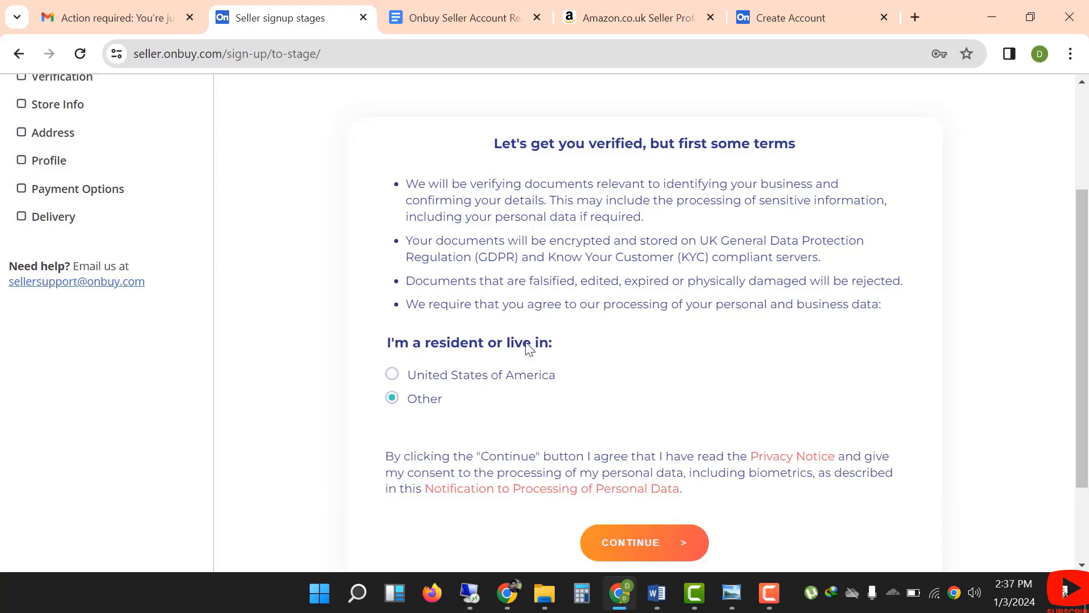
{"action": "scroll", "coordinate": [571, 323], "scroll_direction": "down", "scroll_amount": 1}
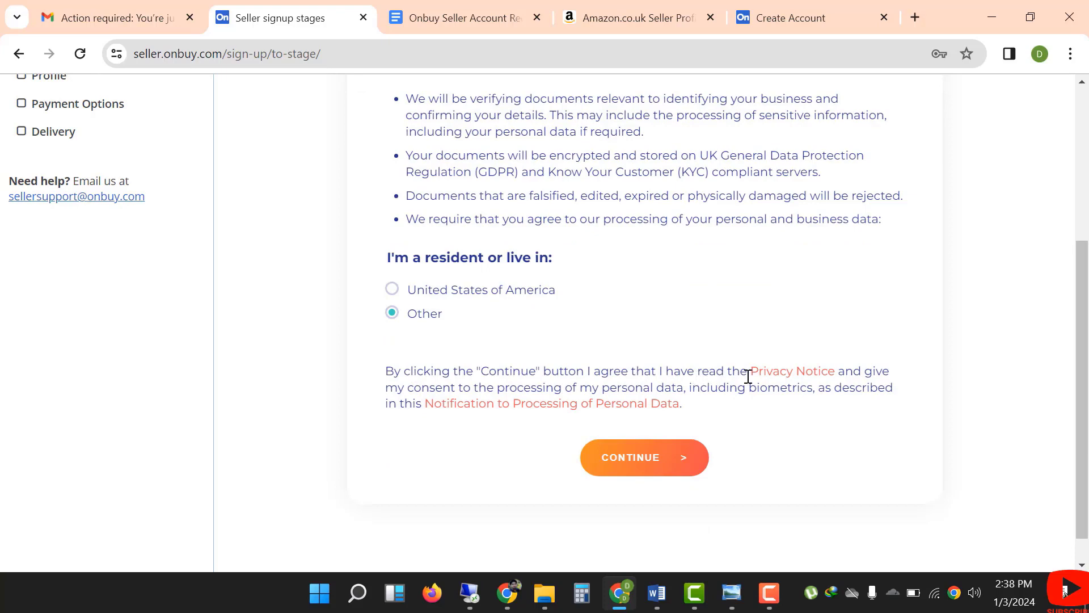
{"action": "scroll", "coordinate": [569, 355], "scroll_direction": "up", "scroll_amount": 4}
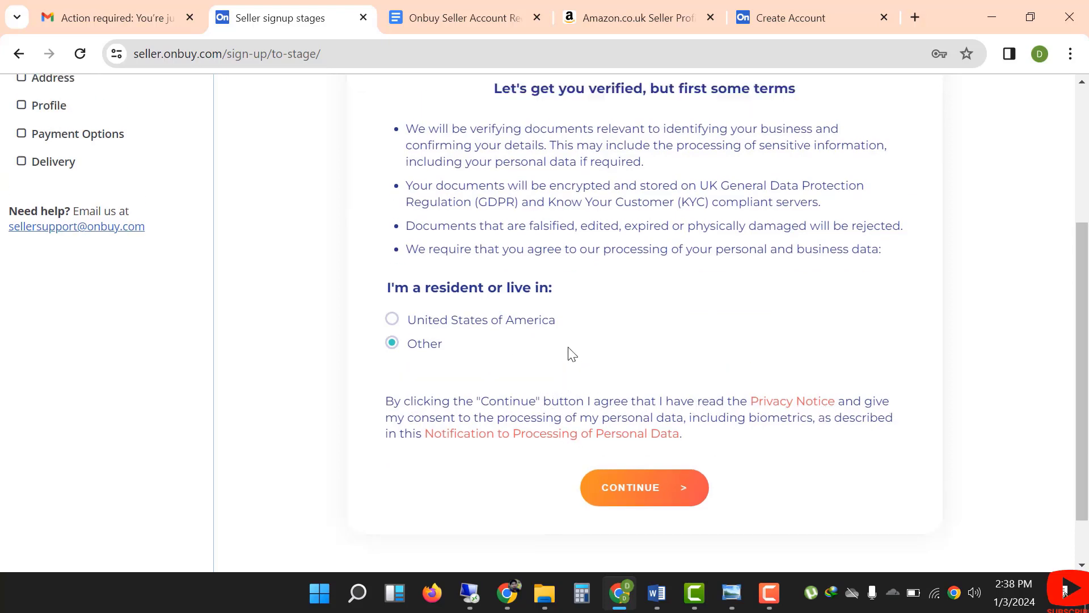
{"action": "scroll", "coordinate": [570, 347], "scroll_direction": "down", "scroll_amount": 3}
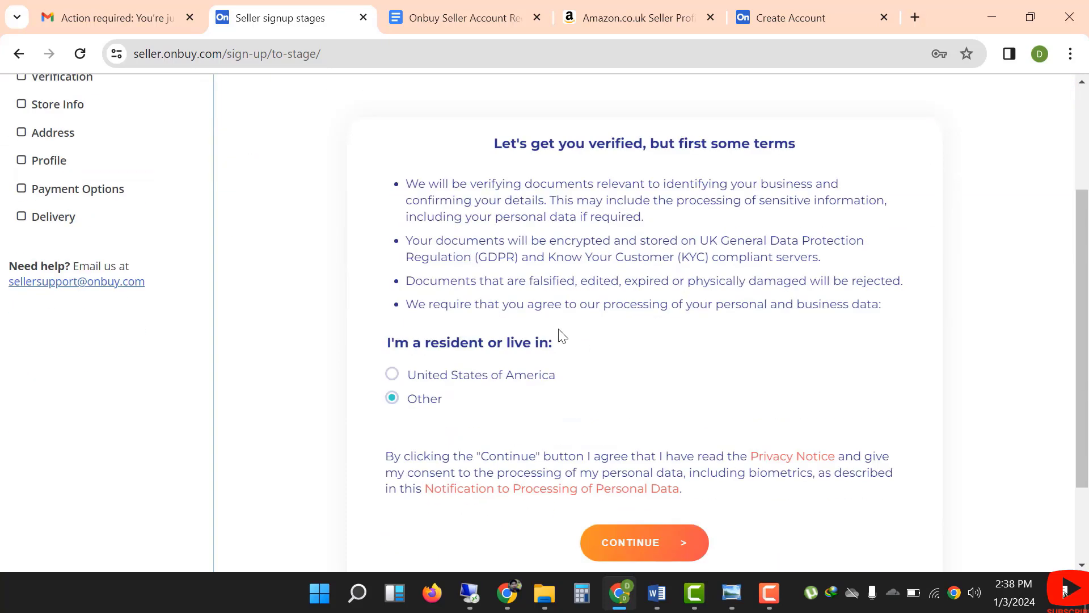
{"action": "scroll", "coordinate": [572, 338], "scroll_direction": "down", "scroll_amount": 2}
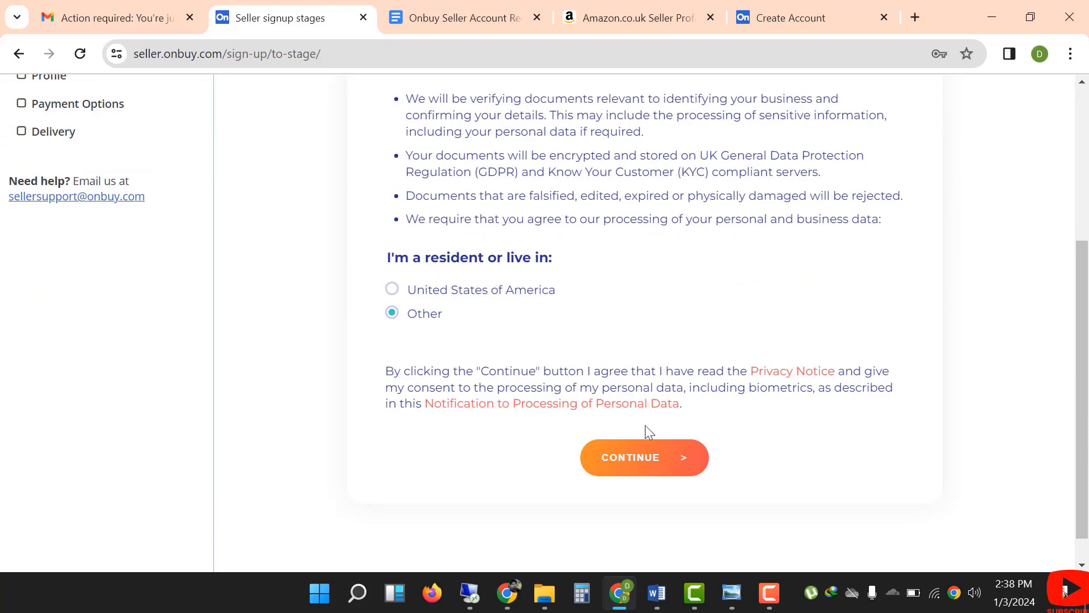
{"action": "left_click", "coordinate": [645, 463]}
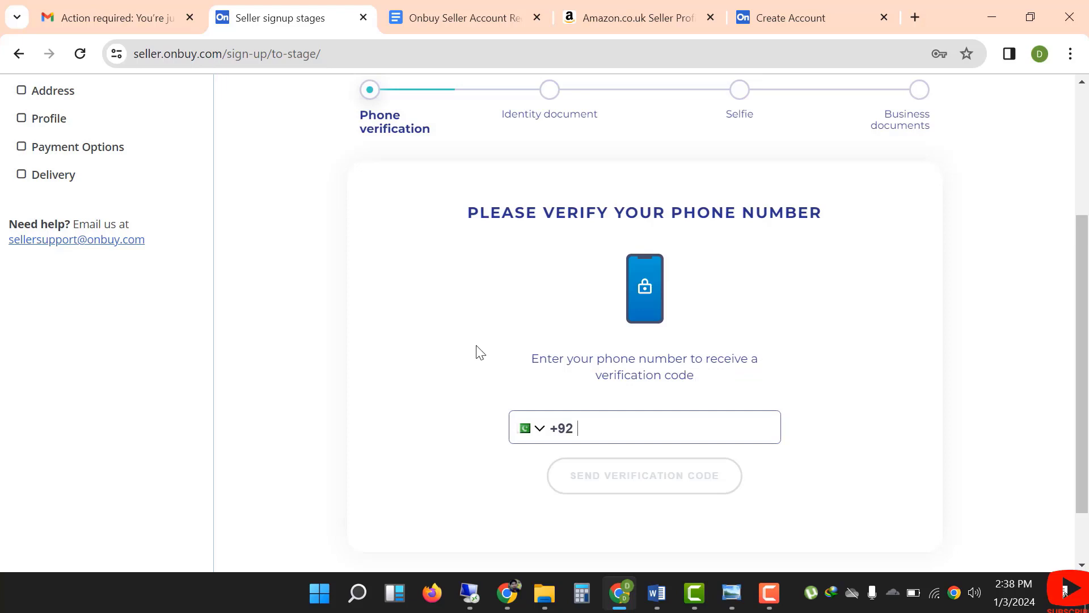
Enter the business phone number after +92 and request a verification code
{"action": "scroll", "coordinate": [476, 352], "scroll_direction": "down", "scroll_amount": 1}
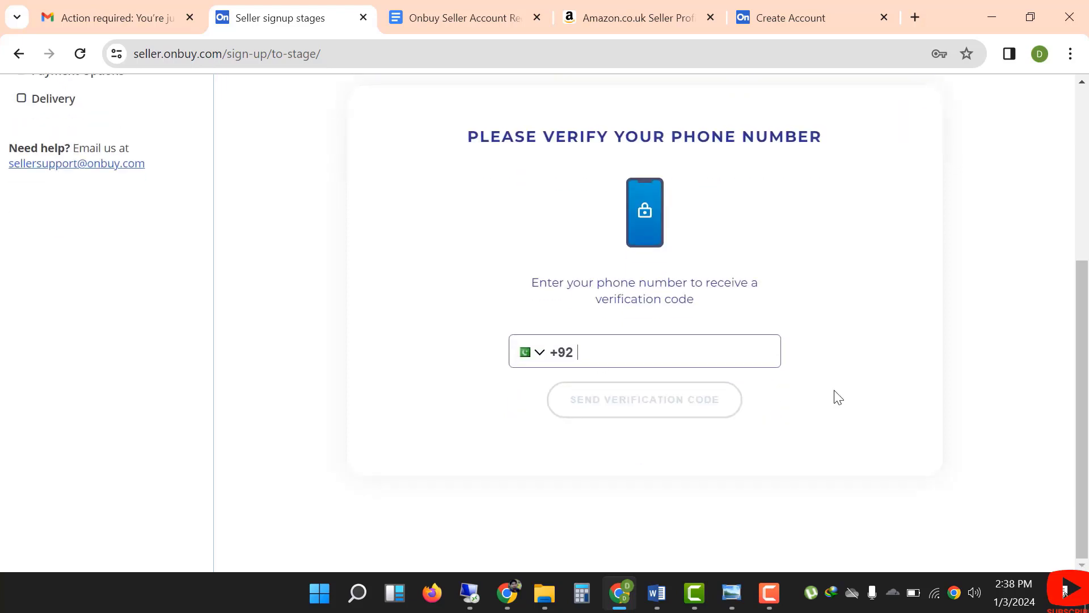
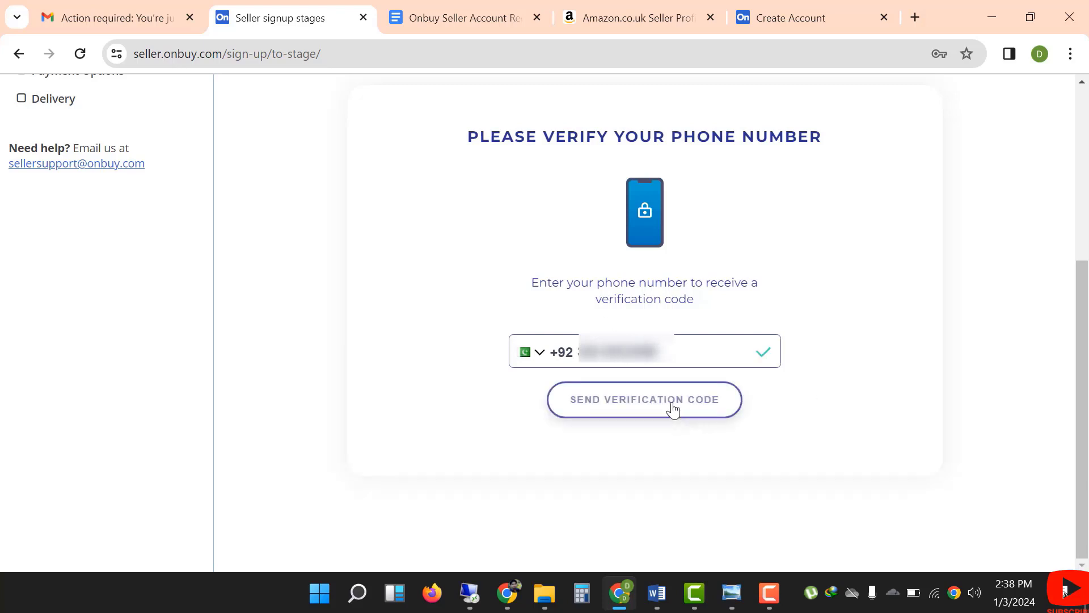
{"action": "left_click", "coordinate": [669, 400]}
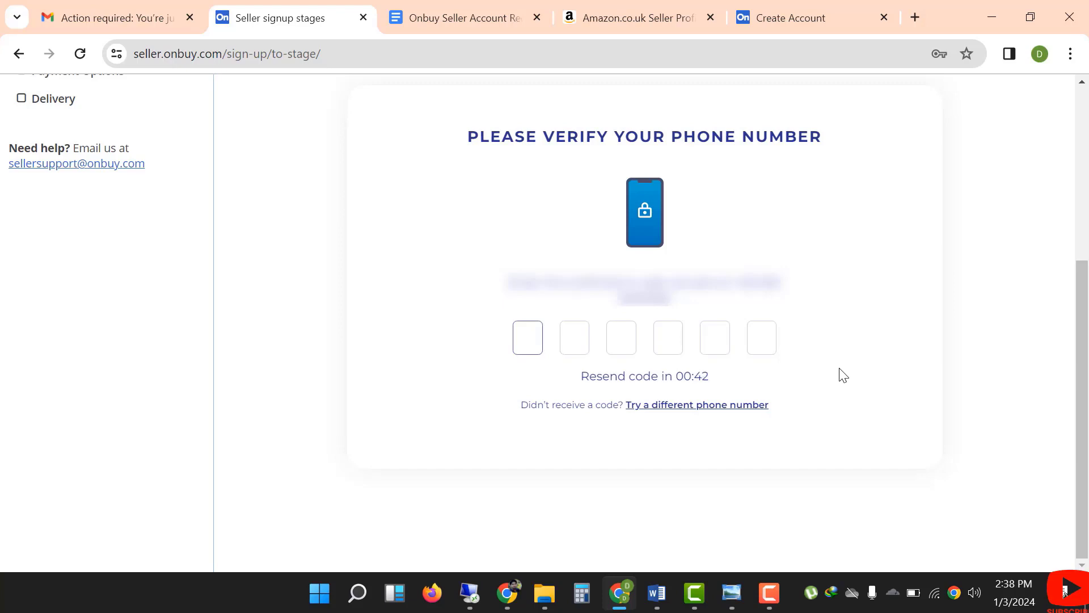
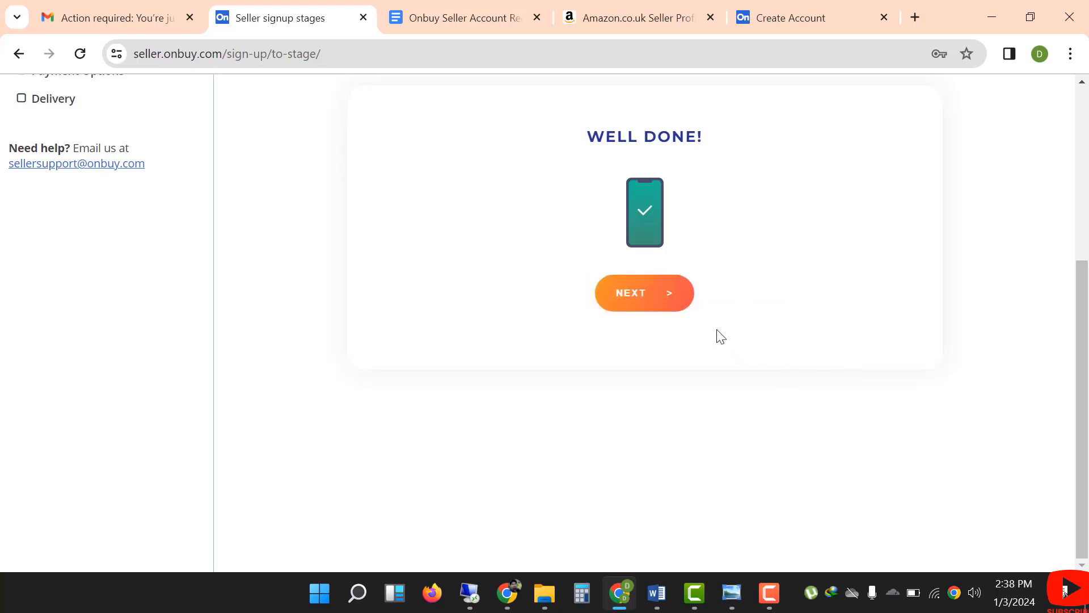
Enter the six-digit verification code received, then continue to the identity document step
{"action": "left_click", "coordinate": [671, 299]}
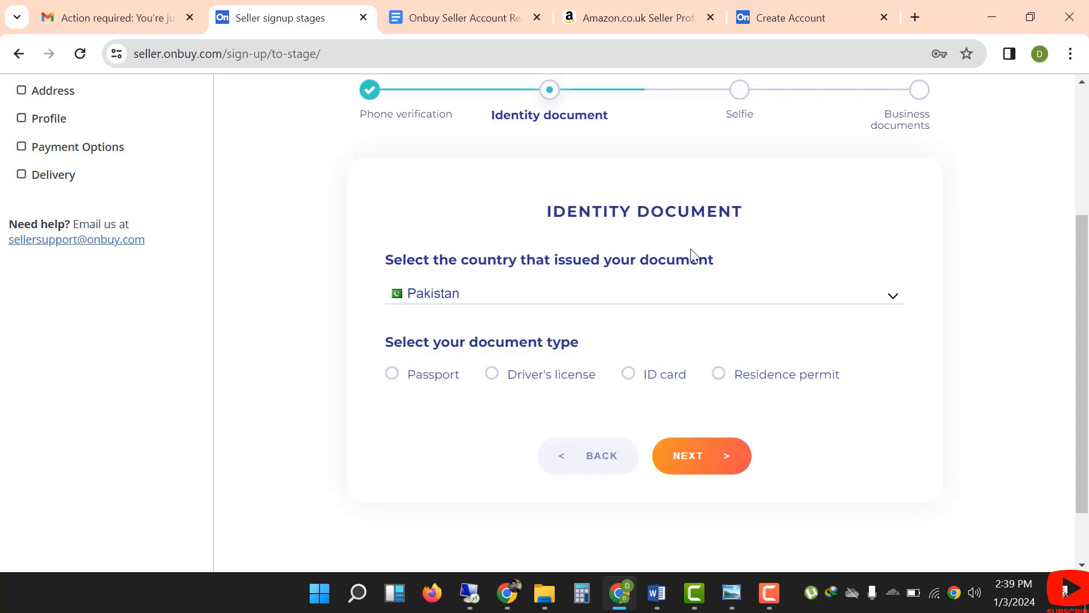
Select Passport as the Pakistan-issued identity document and scroll to the upload box
{"action": "left_click", "coordinate": [394, 375]}
{"action": "scroll", "coordinate": [488, 380], "scroll_direction": "down", "scroll_amount": 3}
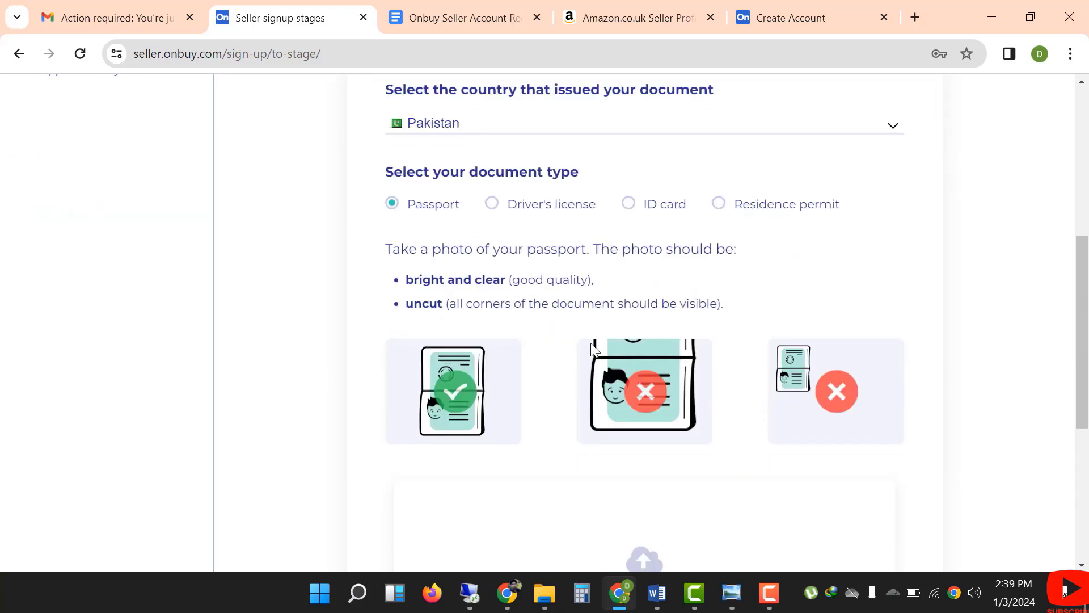
{"action": "scroll", "coordinate": [587, 346], "scroll_direction": "down", "scroll_amount": 3}
{"action": "scroll", "coordinate": [464, 294], "scroll_direction": "down", "scroll_amount": 3}
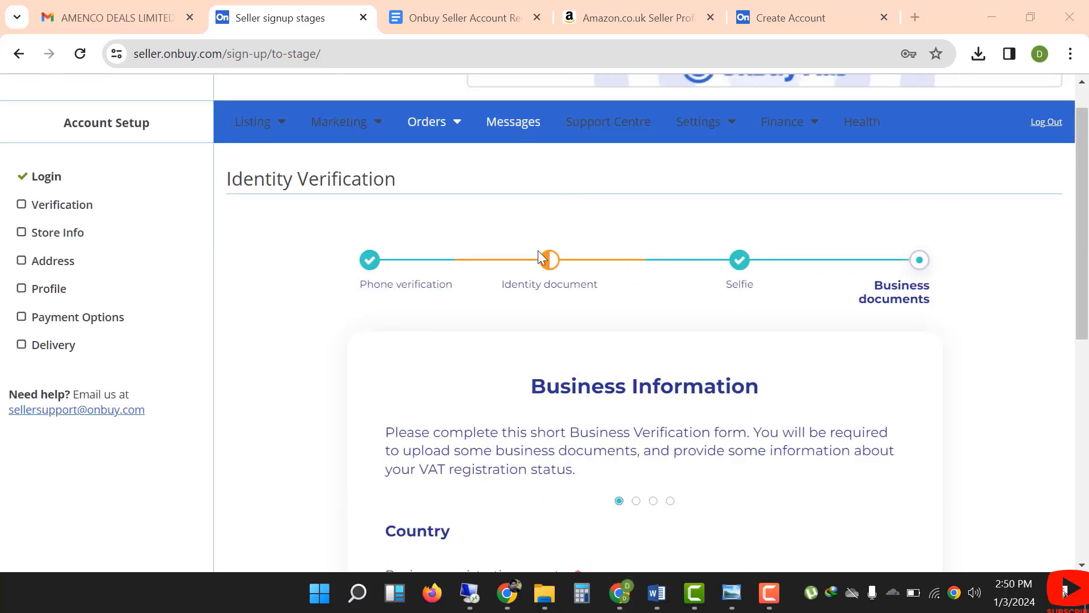
Leave the registration country as United Kingdom and proceed to Registered Business Type
{"action": "scroll", "coordinate": [623, 308], "scroll_direction": "down", "scroll_amount": 3}
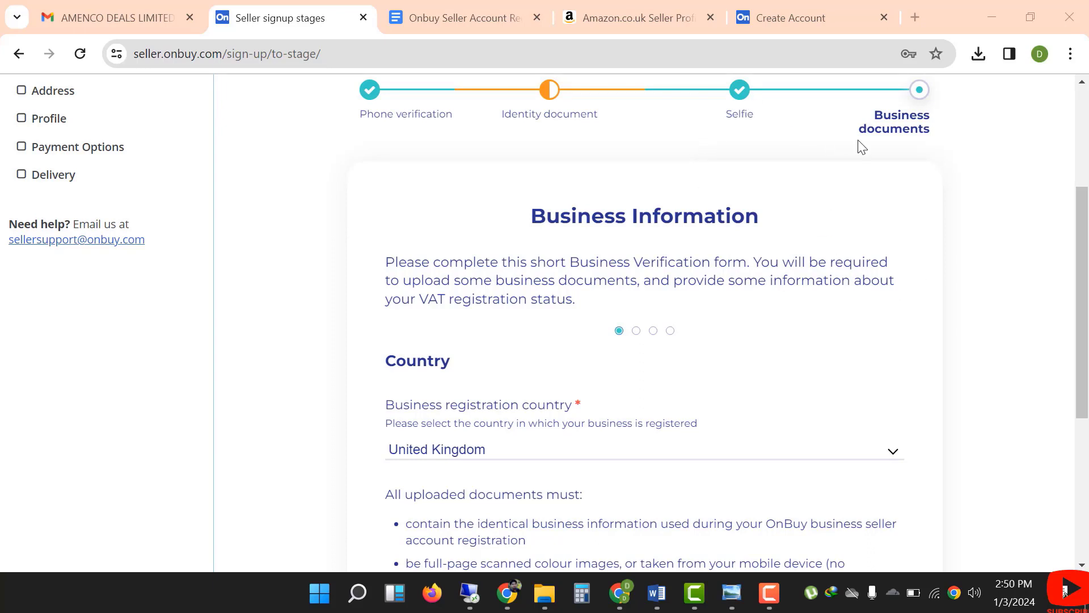
{"action": "scroll", "coordinate": [632, 309], "scroll_direction": "down", "scroll_amount": 2}
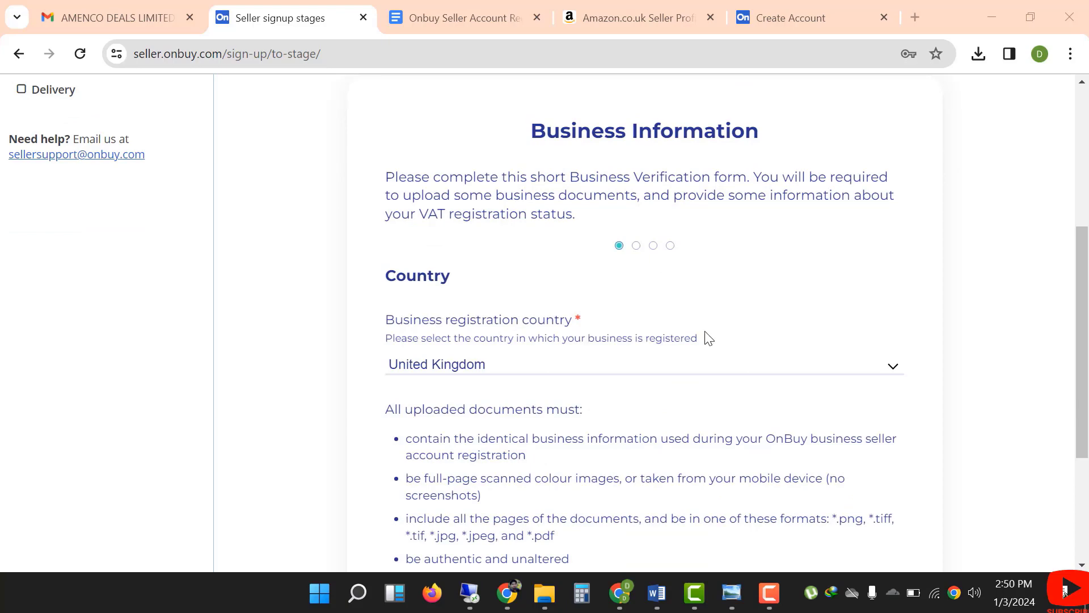
{"action": "scroll", "coordinate": [881, 352], "scroll_direction": "down", "scroll_amount": 2}
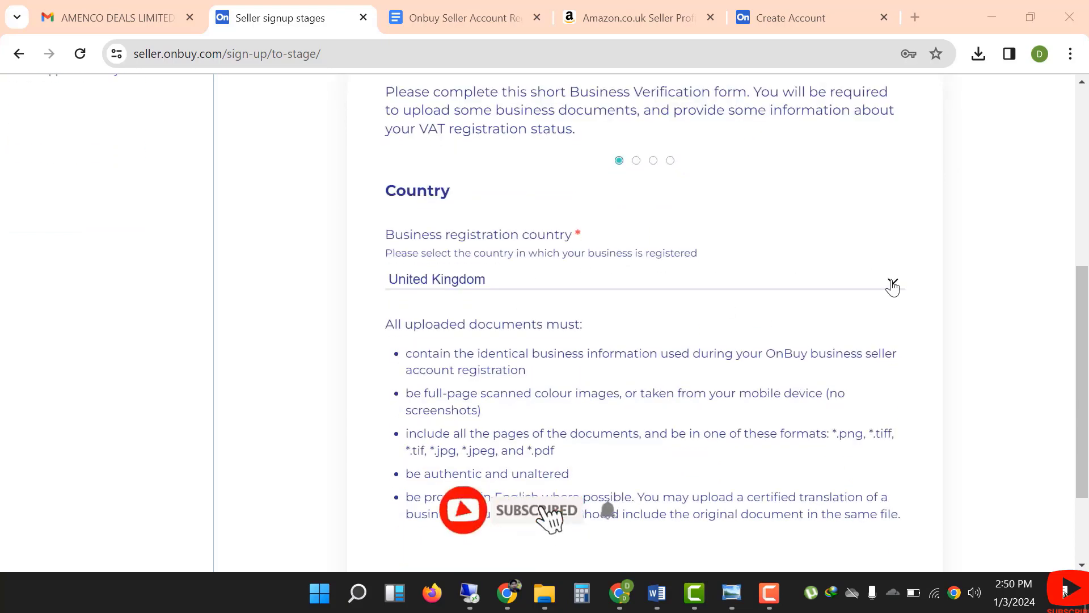
{"action": "scroll", "coordinate": [892, 287], "scroll_direction": "down", "scroll_amount": 3}
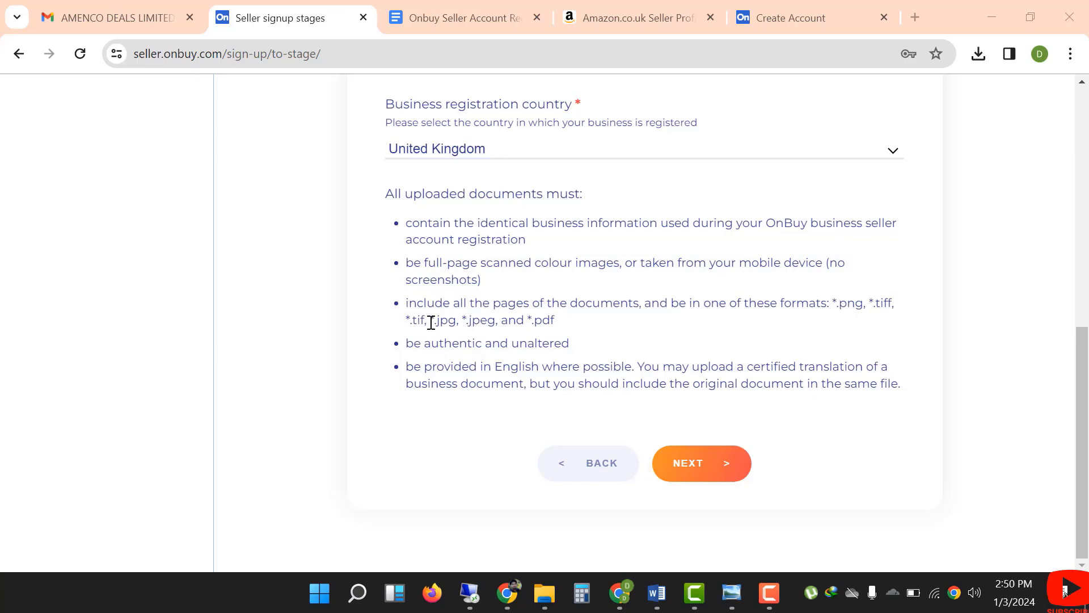
{"action": "scroll", "coordinate": [698, 377], "scroll_direction": "up", "scroll_amount": 5}
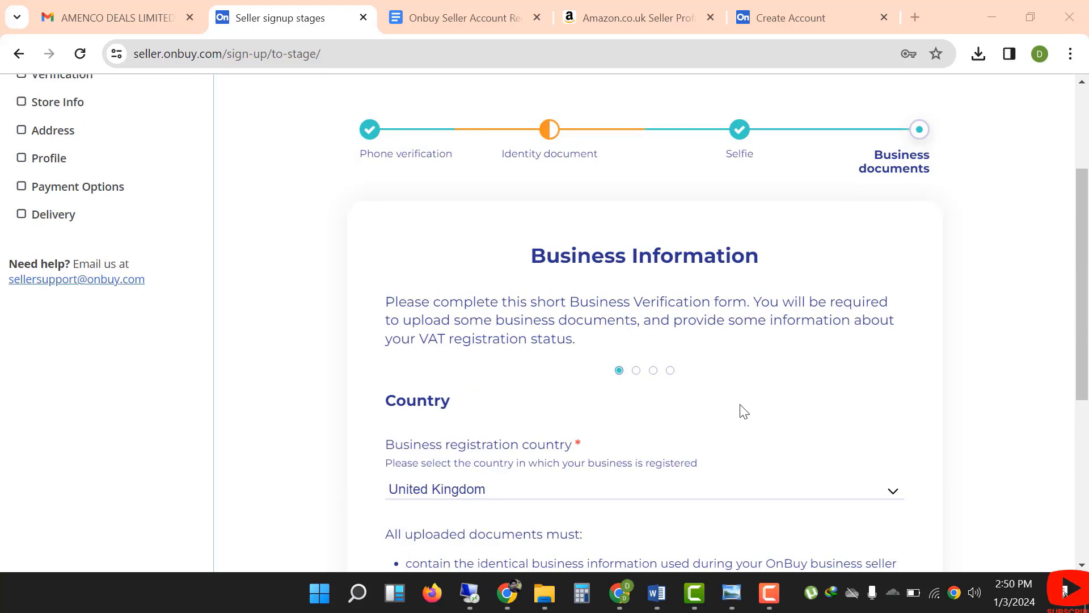
{"action": "scroll", "coordinate": [743, 409], "scroll_direction": "down", "scroll_amount": 5}
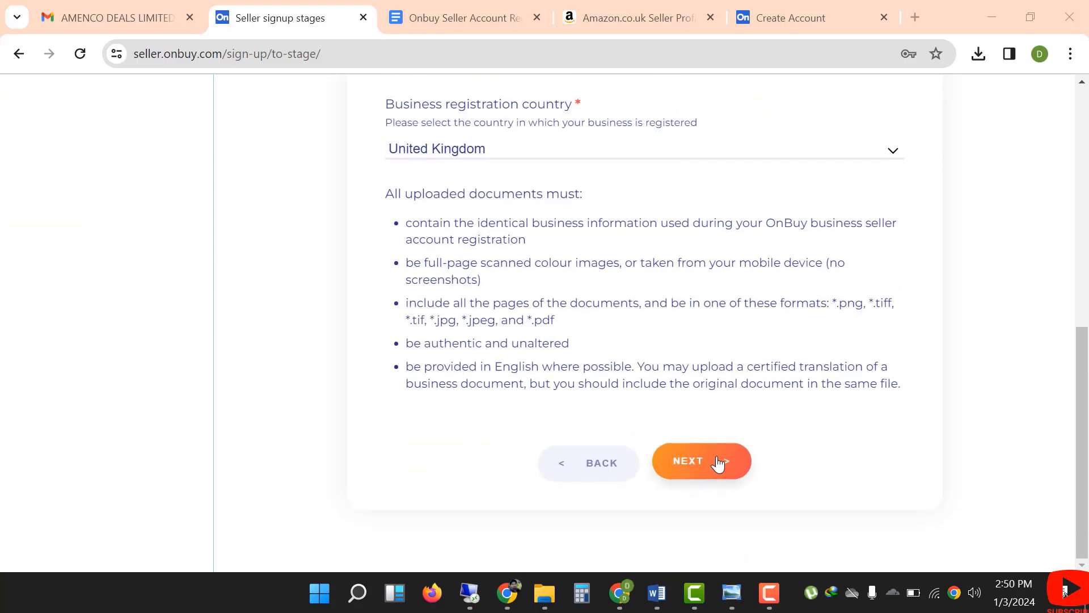
{"action": "left_click", "coordinate": [718, 463]}
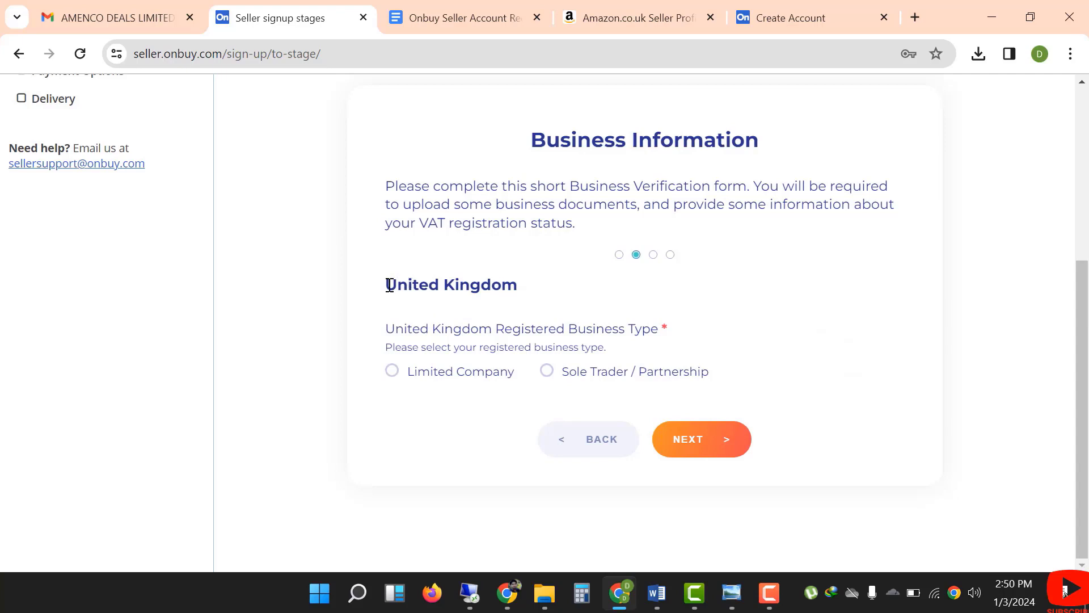
Select Limited Company as the registered business type
{"action": "left_click_drag", "start_coordinate": [390, 285], "coordinate": [531, 292]}
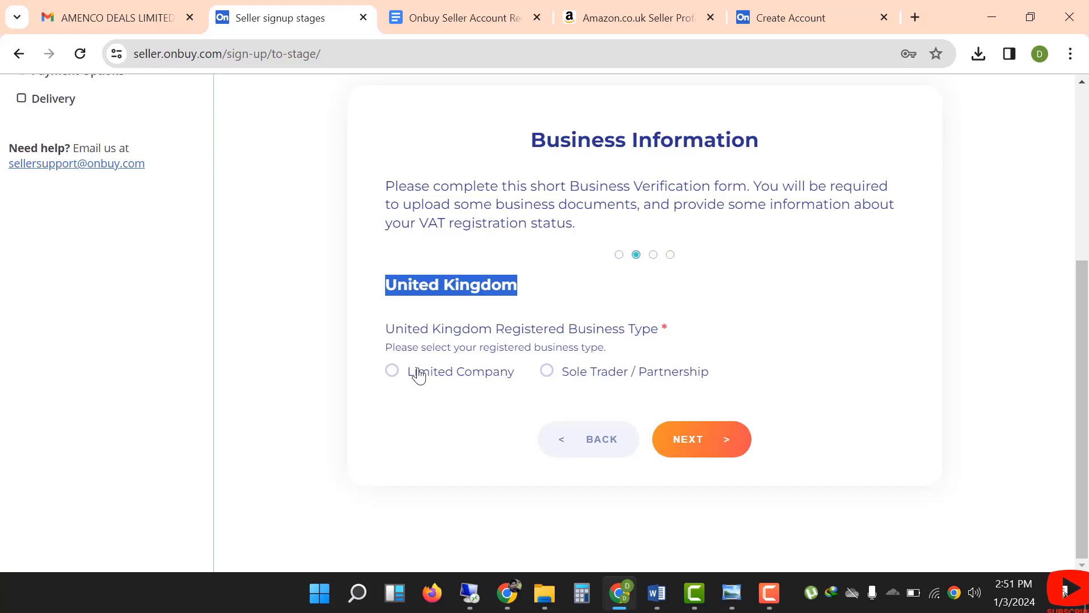
{"action": "left_click", "coordinate": [397, 379]}
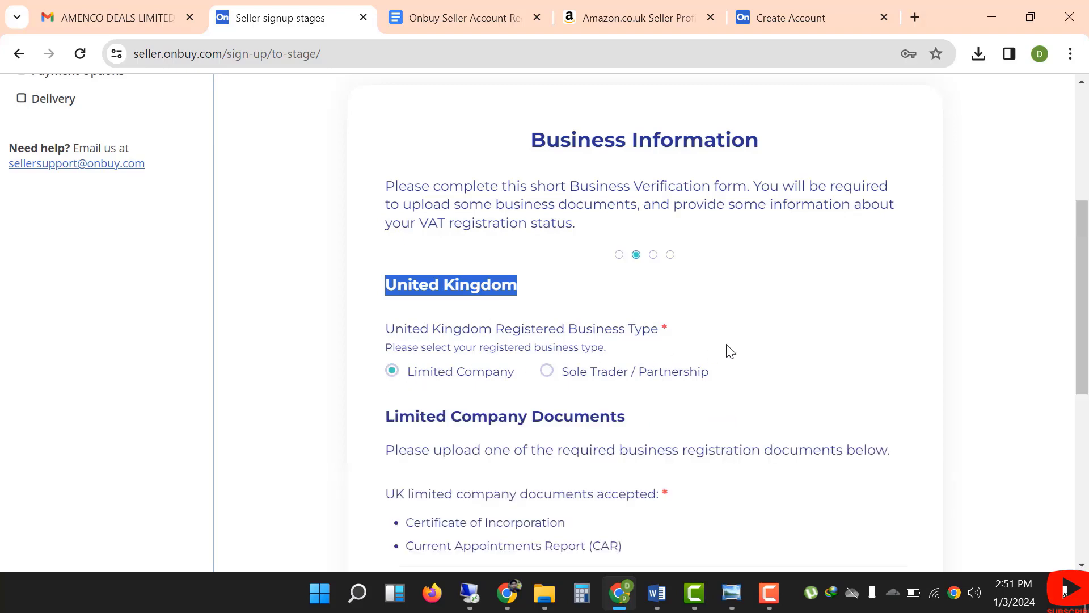
{"action": "scroll", "coordinate": [760, 339], "scroll_direction": "down", "scroll_amount": 3}
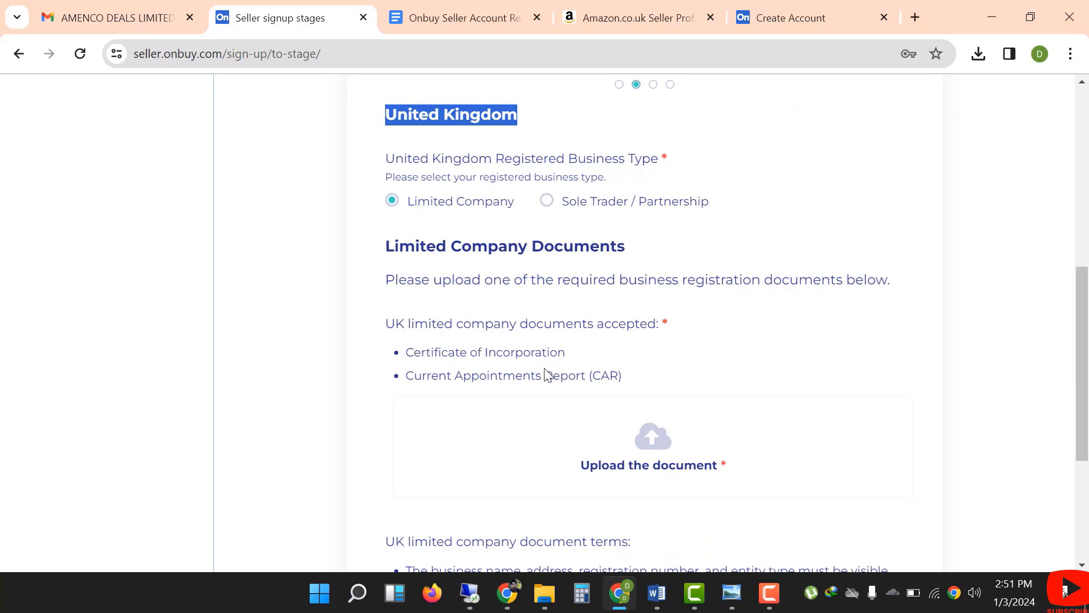
{"action": "scroll", "coordinate": [687, 366], "scroll_direction": "down", "scroll_amount": 1}
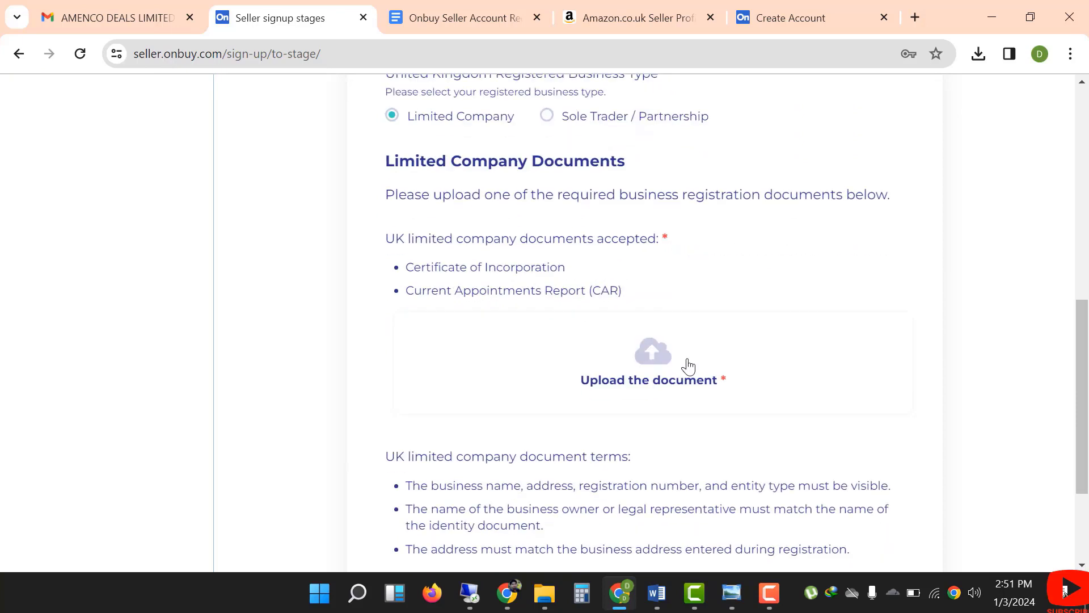
Upload the company registration PDF and proceed to Proof of Business Address
{"action": "left_click", "coordinate": [650, 376]}
{"action": "left_click", "coordinate": [314, 205]}
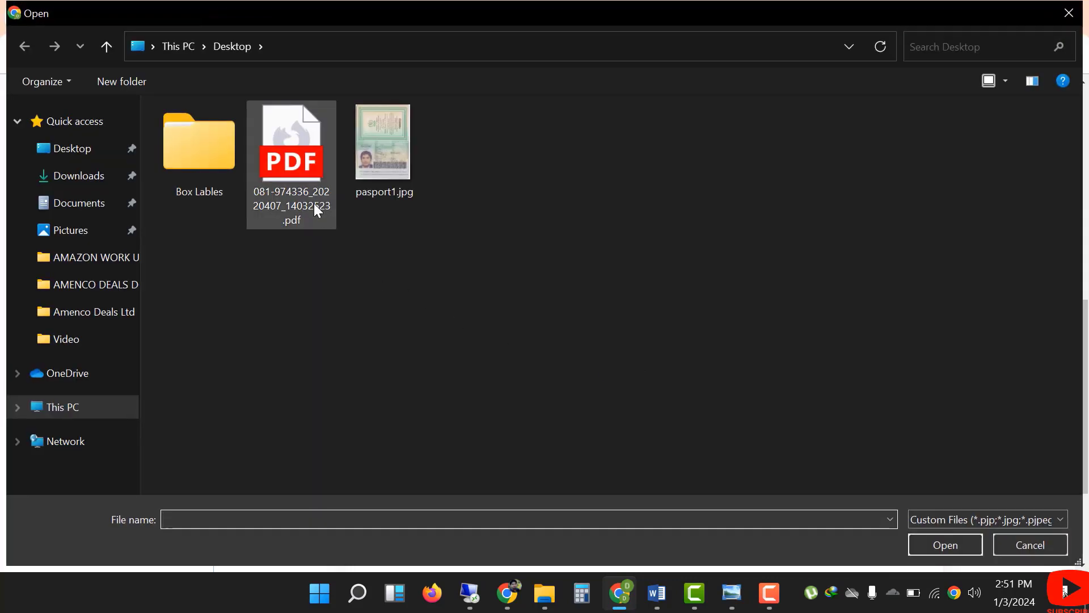
{"action": "left_click", "coordinate": [924, 544]}
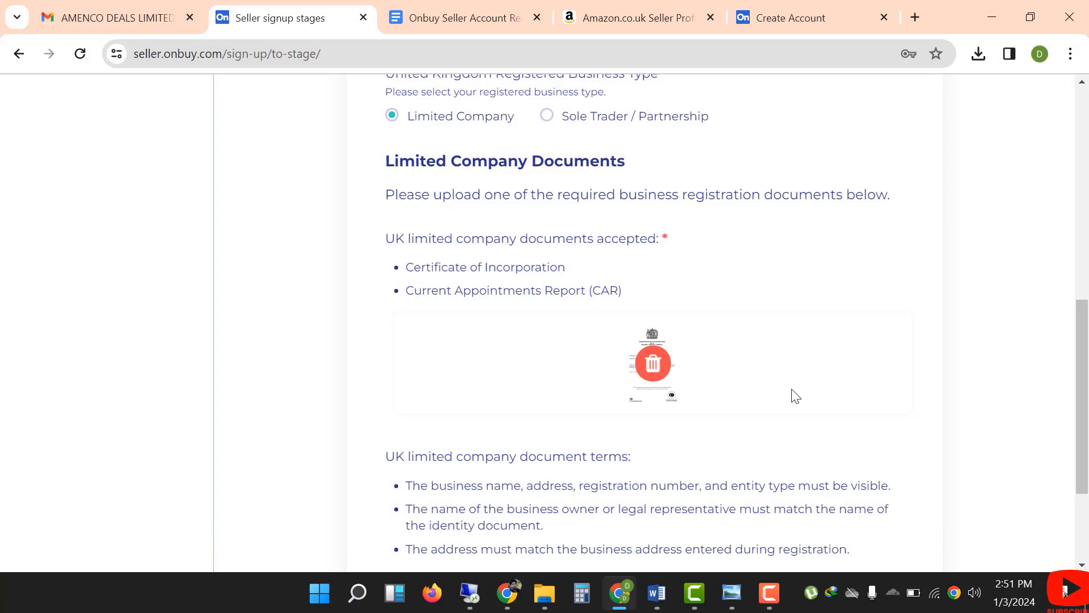
{"action": "scroll", "coordinate": [805, 338], "scroll_direction": "down", "scroll_amount": 3}
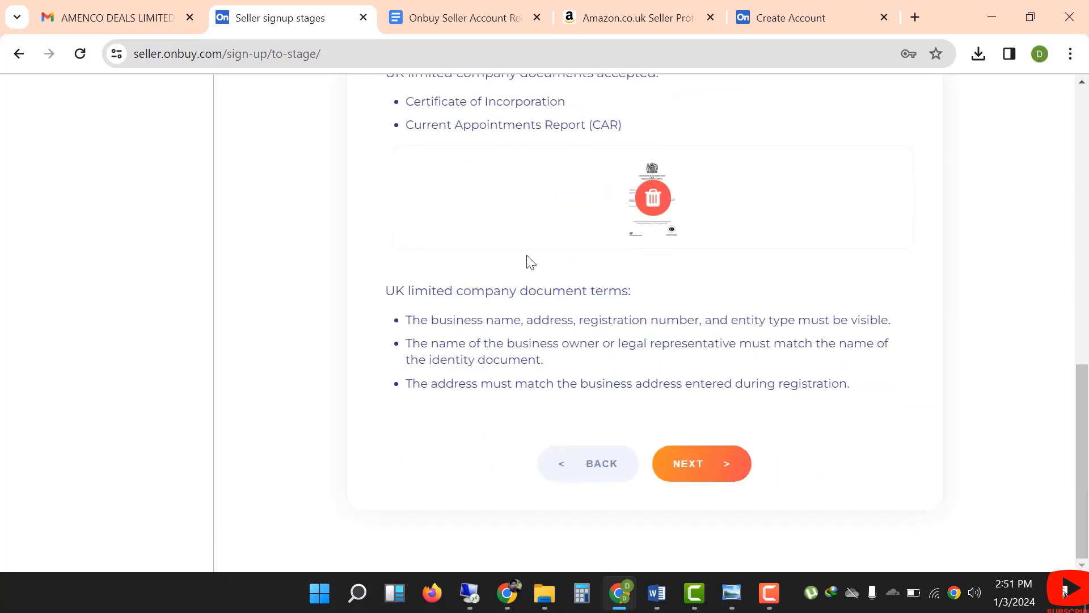
{"action": "left_click", "coordinate": [714, 472]}
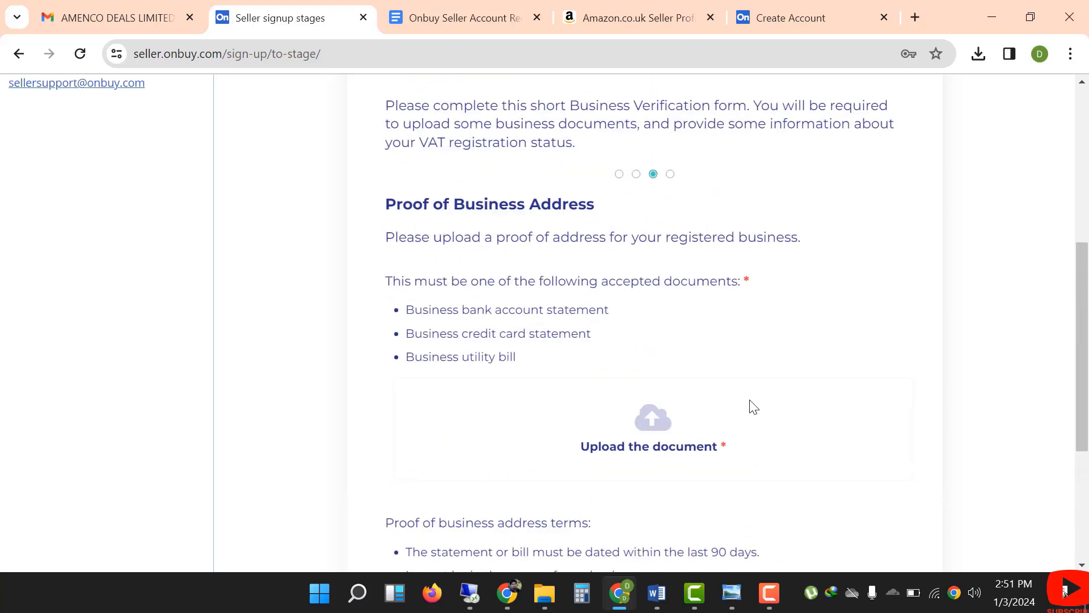
Provide a business bank account statement as proof of address and proceed to VAT status
{"action": "scroll", "coordinate": [753, 407], "scroll_direction": "down", "scroll_amount": 3}
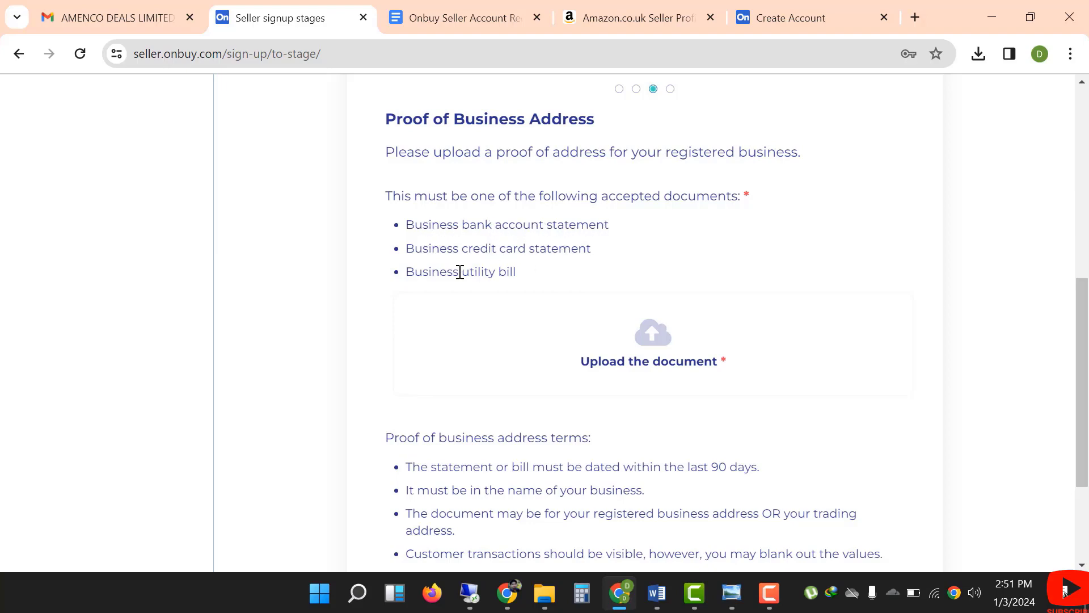
{"action": "scroll", "coordinate": [607, 340], "scroll_direction": "down", "scroll_amount": 1}
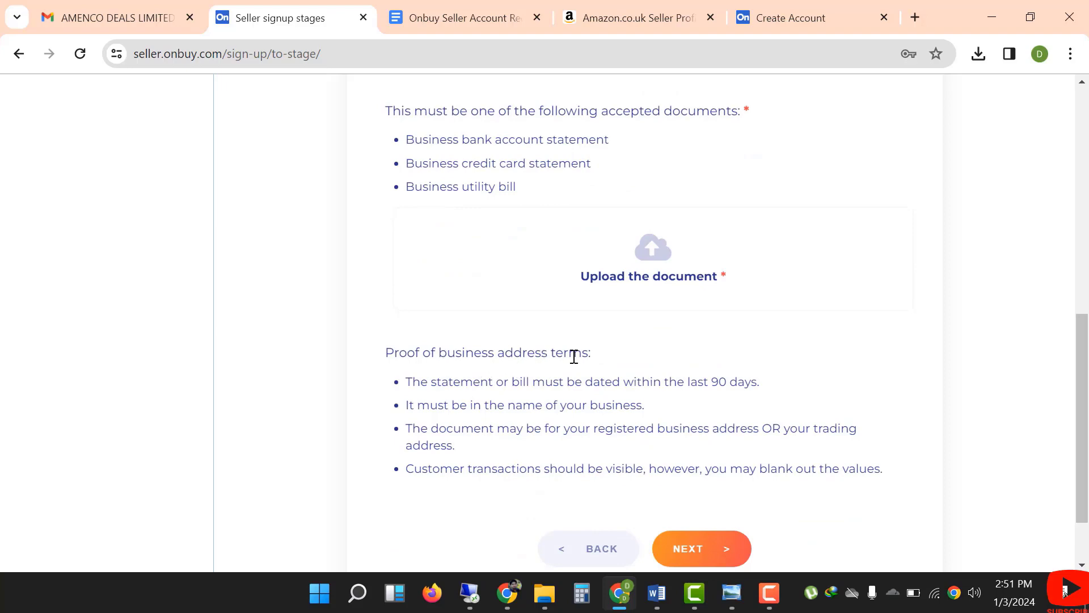
{"action": "scroll", "coordinate": [574, 356], "scroll_direction": "down", "scroll_amount": 1}
{"action": "scroll", "coordinate": [576, 318], "scroll_direction": "up", "scroll_amount": 2}
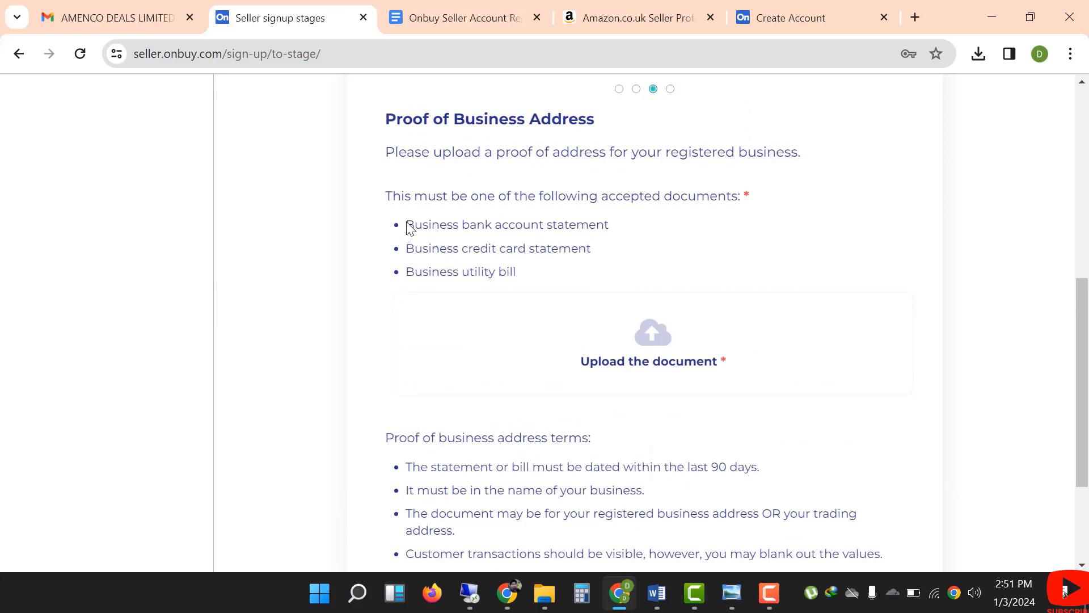
{"action": "left_click_drag", "start_coordinate": [416, 223], "coordinate": [610, 224]}
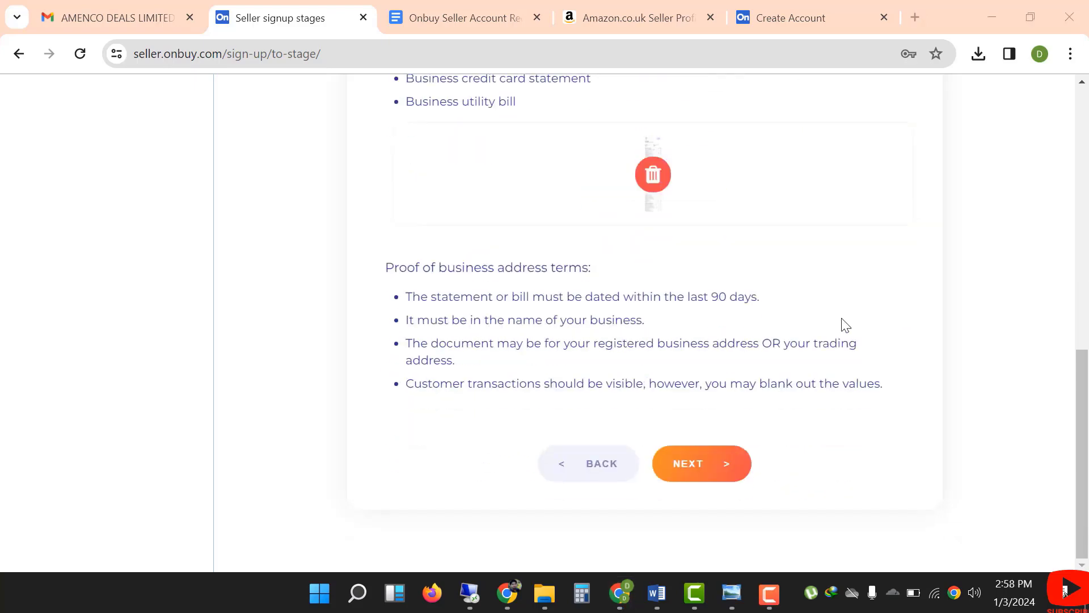
{"action": "scroll", "coordinate": [842, 324], "scroll_direction": "up", "scroll_amount": 4}
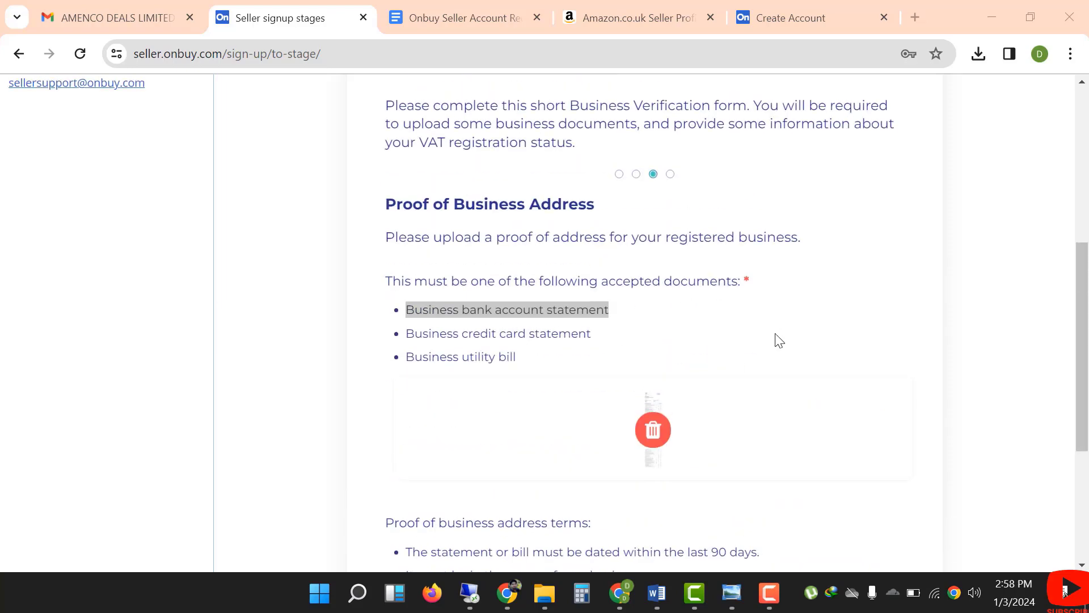
{"action": "scroll", "coordinate": [777, 341], "scroll_direction": "down", "scroll_amount": 5}
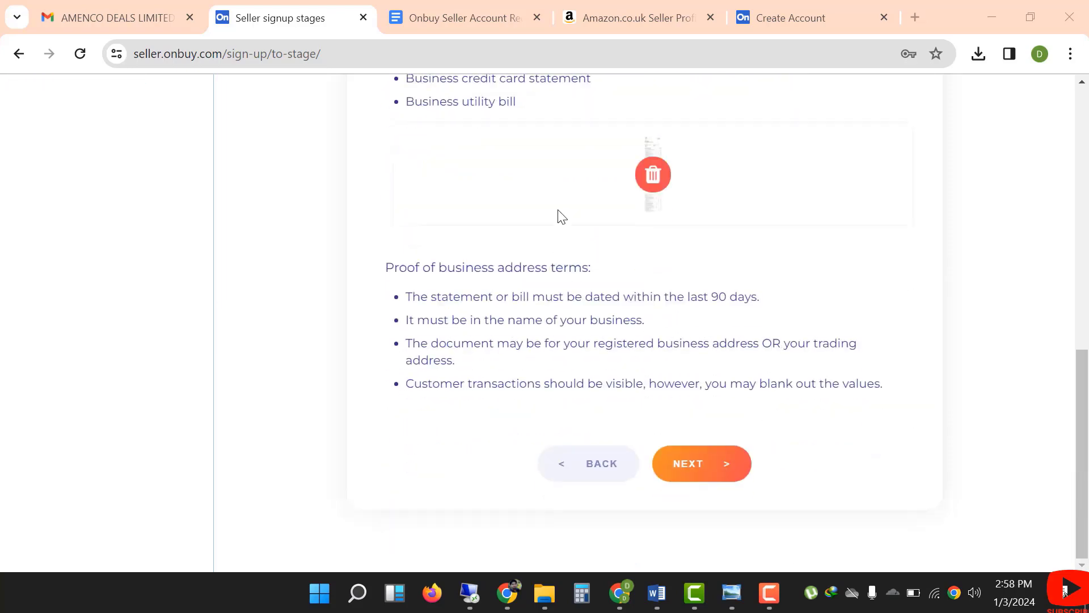
{"action": "left_click", "coordinate": [717, 464]}
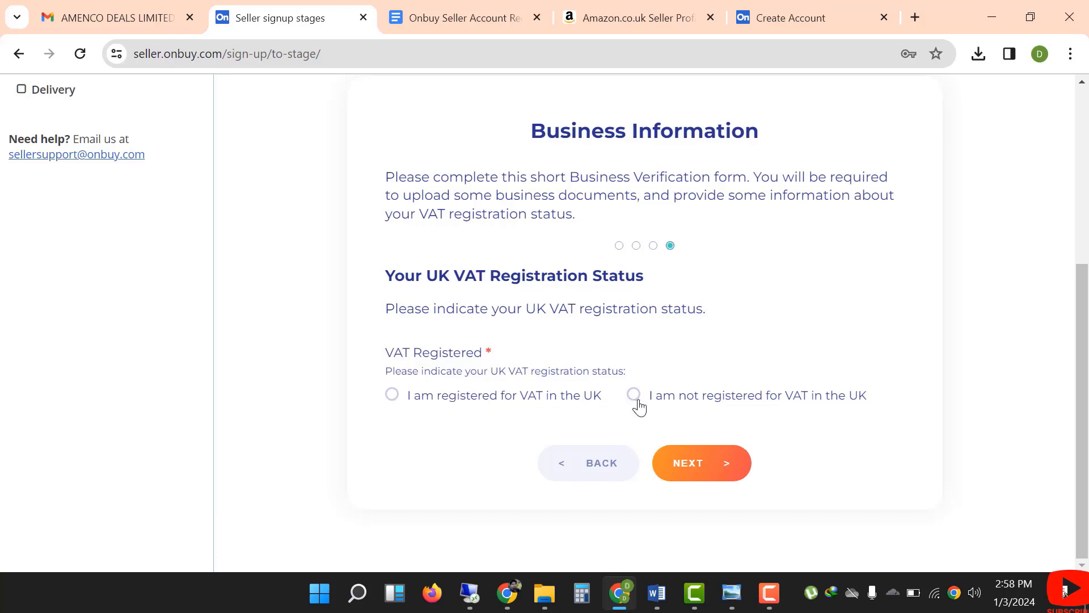
Declare no UK VAT registration, confirm the VAT requirement, and continue to the review page
{"action": "left_click", "coordinate": [675, 402]}
{"action": "scroll", "coordinate": [769, 417], "scroll_direction": "down", "scroll_amount": 3}
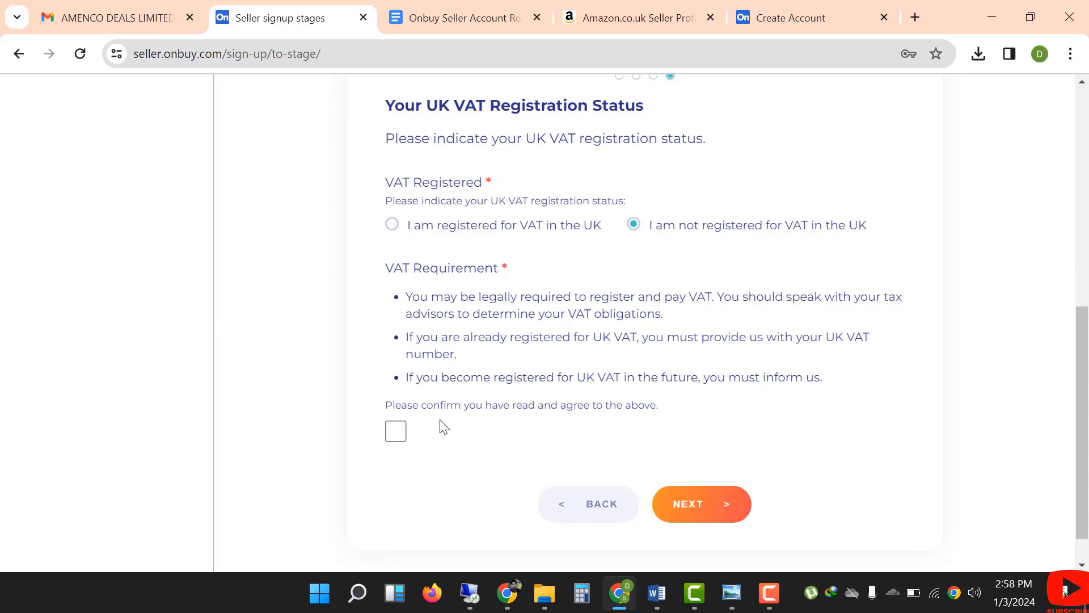
{"action": "left_click", "coordinate": [395, 431]}
{"action": "left_click", "coordinate": [720, 512]}
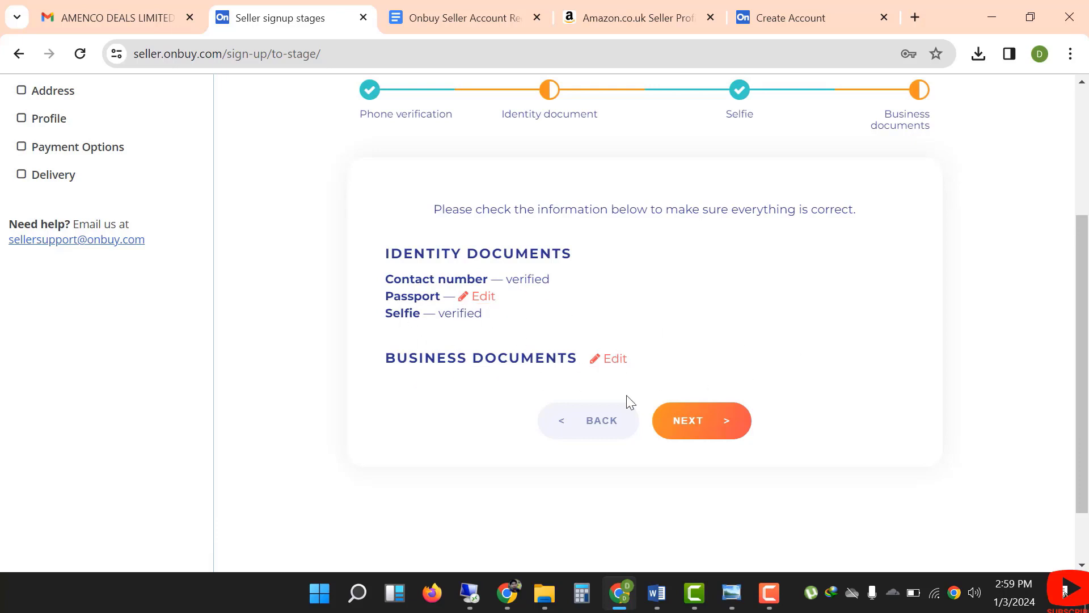
Submit the verification details and wait until 'Documents Submitted' shows all four stages complete
{"action": "left_click", "coordinate": [728, 433]}
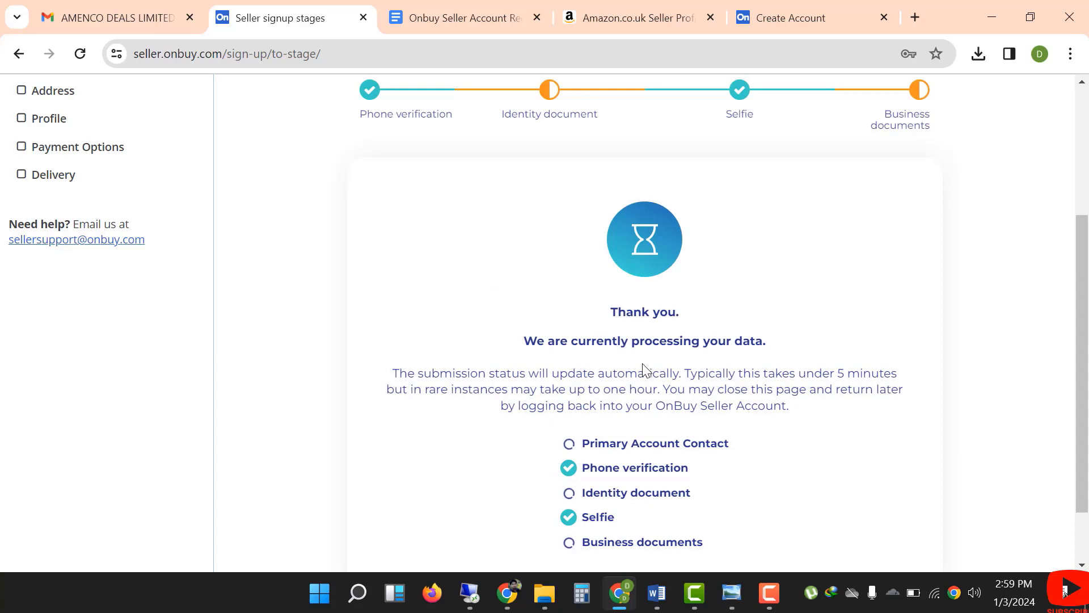
{"action": "scroll", "coordinate": [781, 342], "scroll_direction": "down", "scroll_amount": 2}
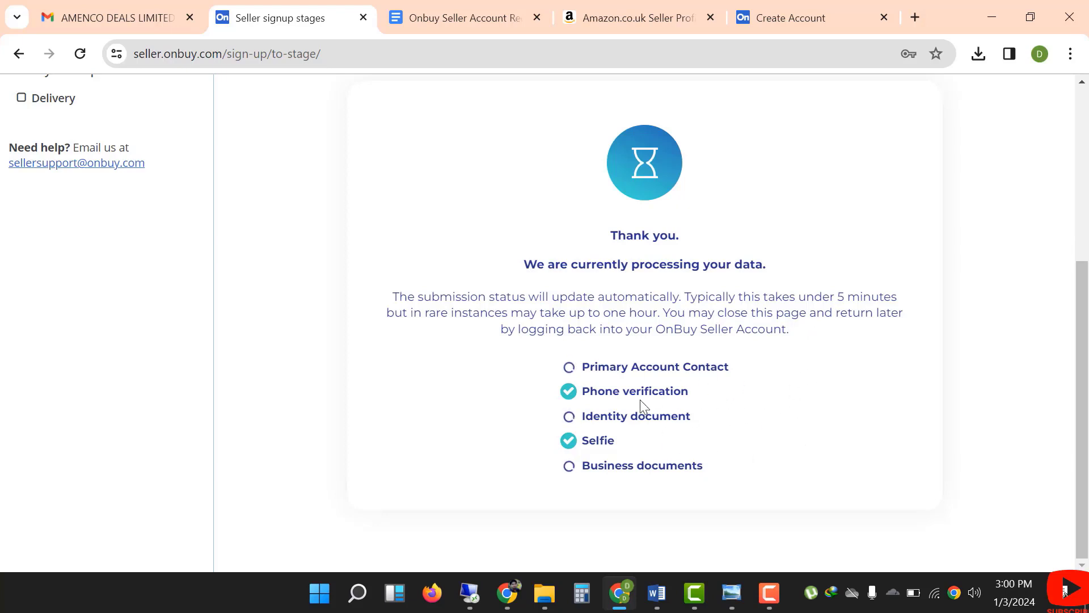
{"action": "left_click", "coordinate": [769, 593]}
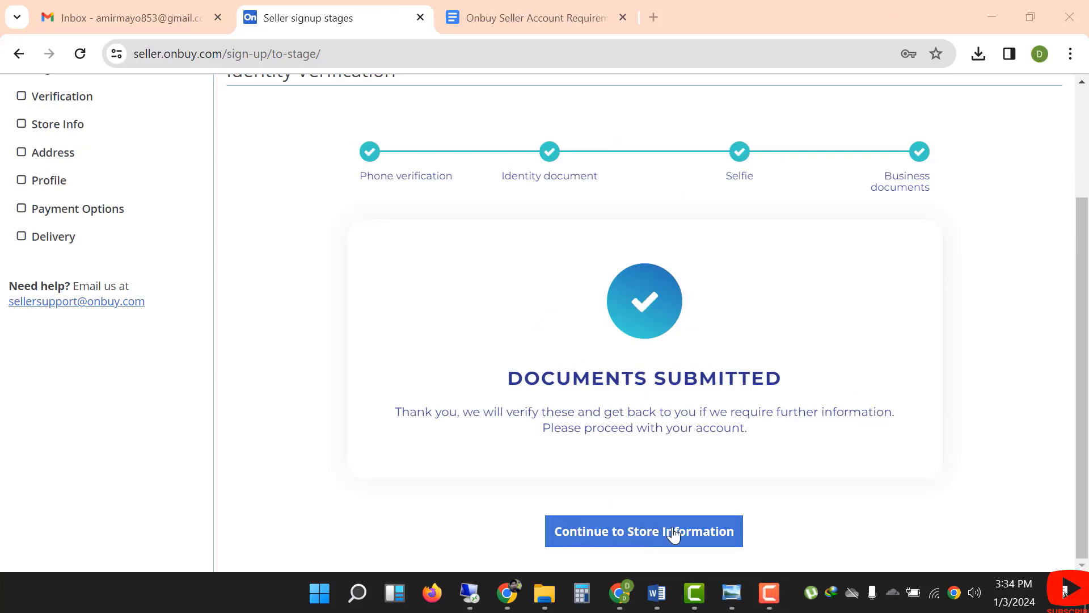
Continue from the verification summary to the Store Information questions
{"action": "left_click", "coordinate": [644, 536]}
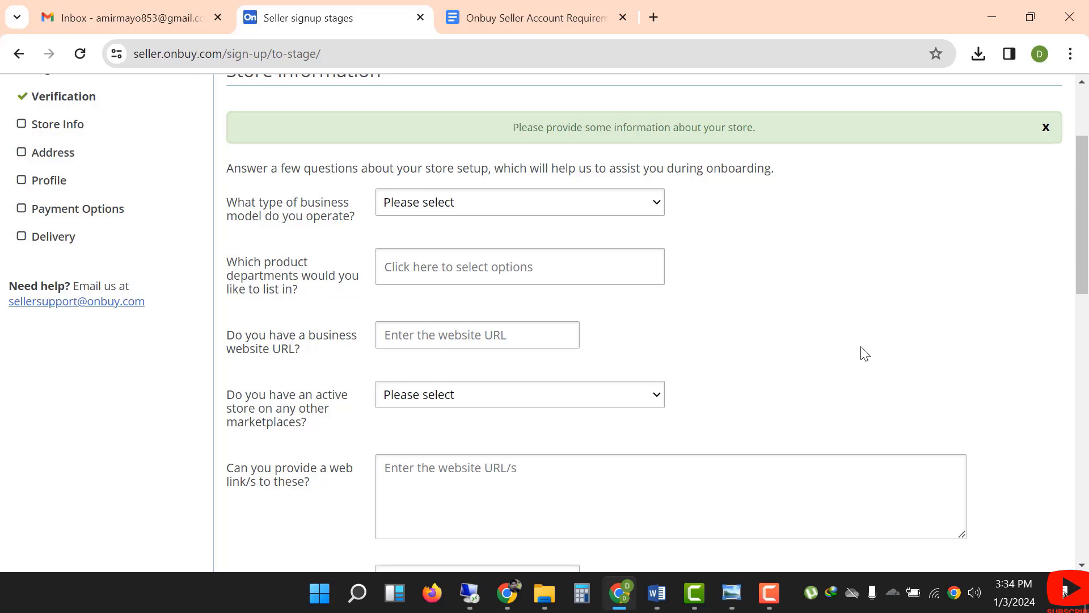
Set the business model to Retailer
{"action": "scroll", "coordinate": [865, 354], "scroll_direction": "down", "scroll_amount": 3}
{"action": "scroll", "coordinate": [822, 438], "scroll_direction": "down", "scroll_amount": 5}
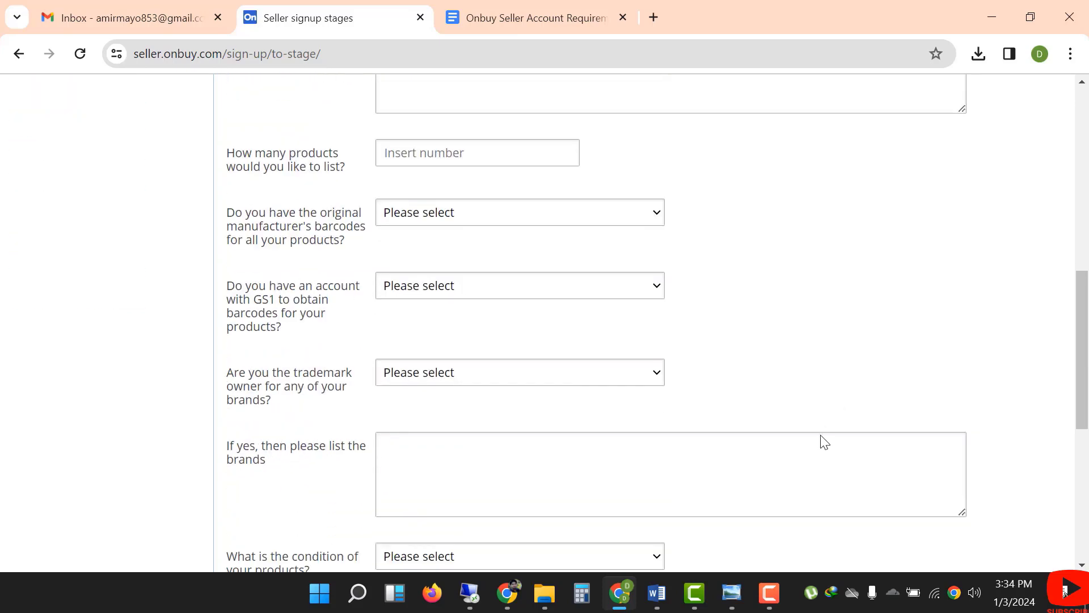
{"action": "scroll", "coordinate": [822, 435], "scroll_direction": "down", "scroll_amount": 6}
{"action": "scroll", "coordinate": [822, 435], "scroll_direction": "up", "scroll_amount": 10}
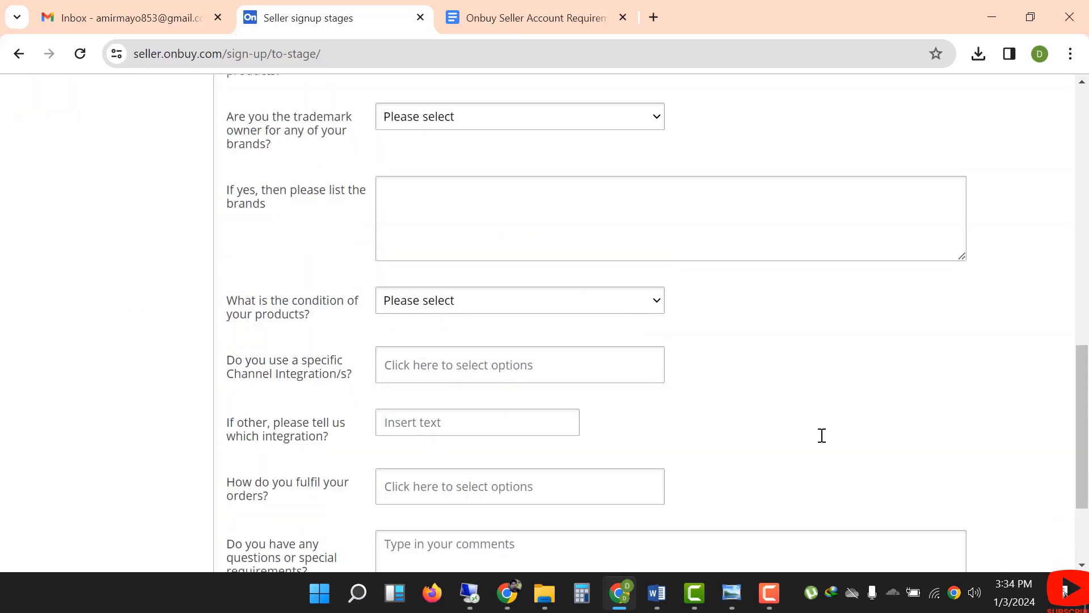
{"action": "scroll", "coordinate": [822, 435], "scroll_direction": "up", "scroll_amount": 3}
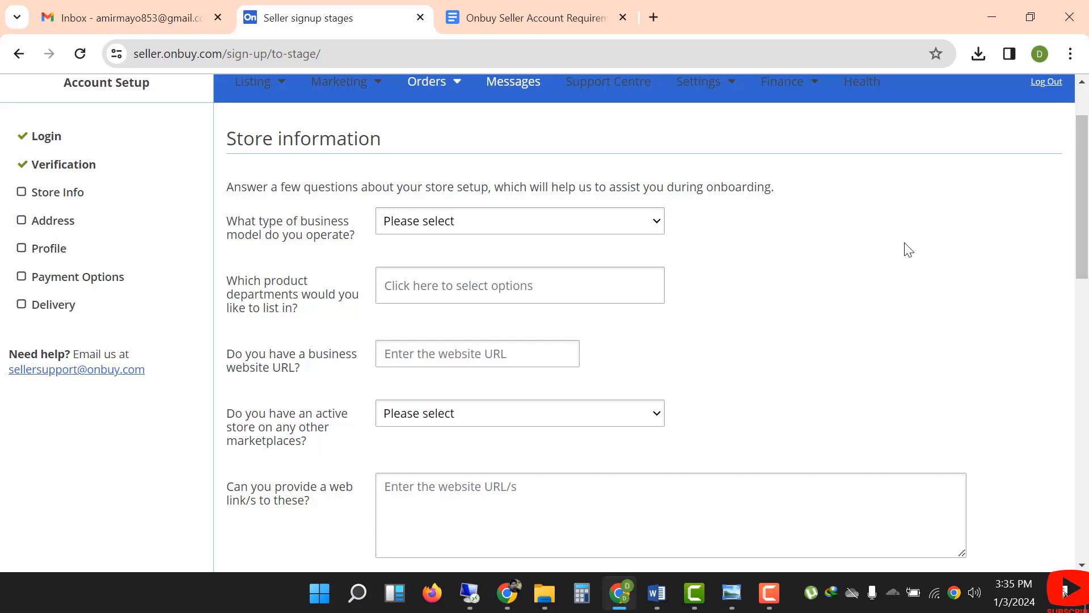
{"action": "scroll", "coordinate": [905, 248], "scroll_direction": "down", "scroll_amount": 5}
{"action": "scroll", "coordinate": [656, 389], "scroll_direction": "up", "scroll_amount": 6}
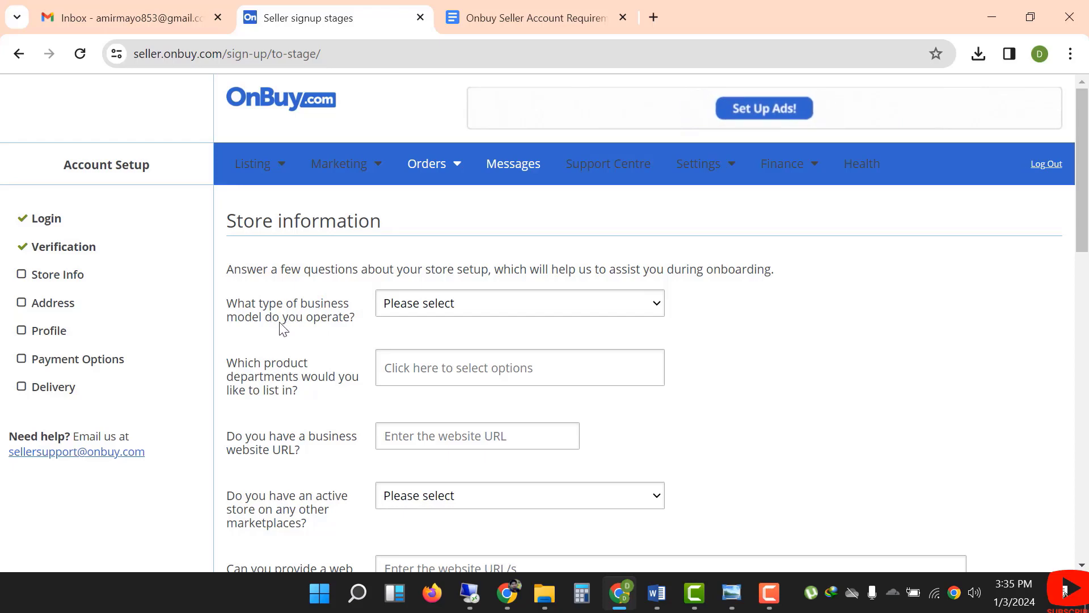
{"action": "left_click", "coordinate": [619, 311]}
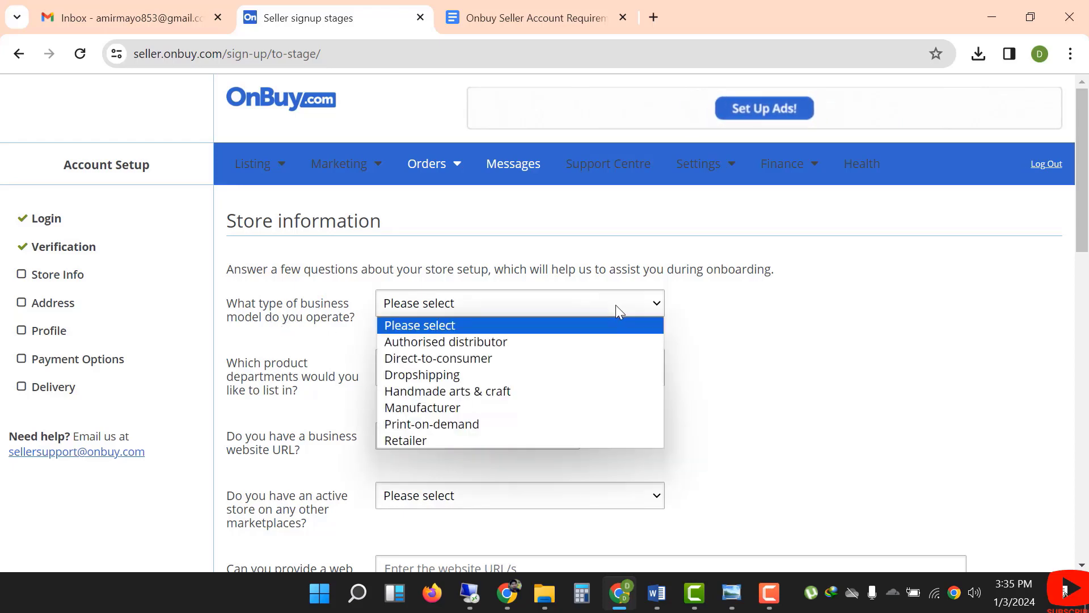
{"action": "left_click", "coordinate": [415, 440]}
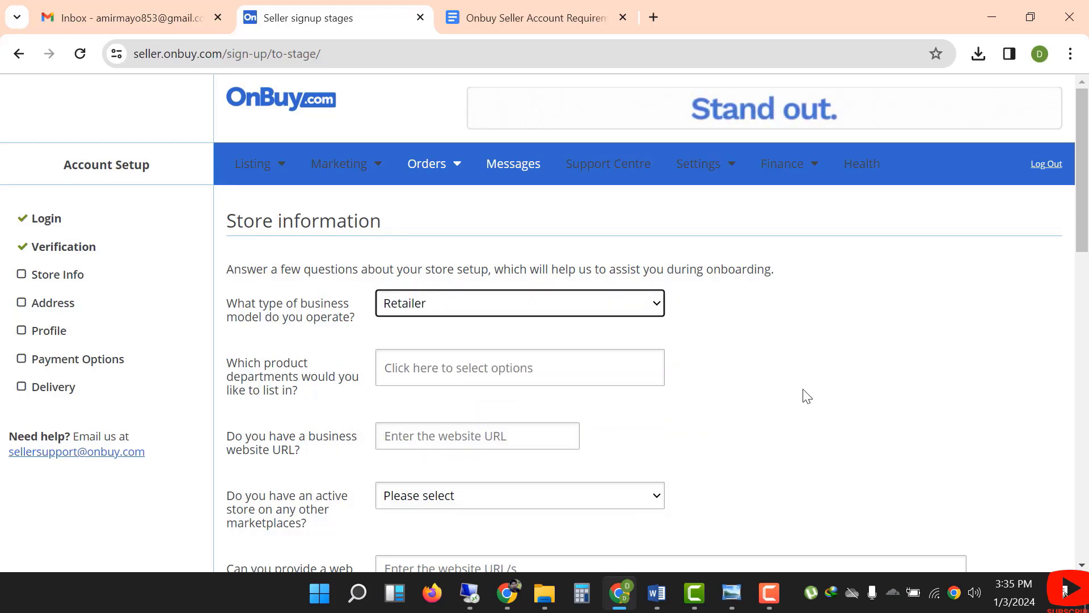
{"action": "left_click", "coordinate": [647, 301]}
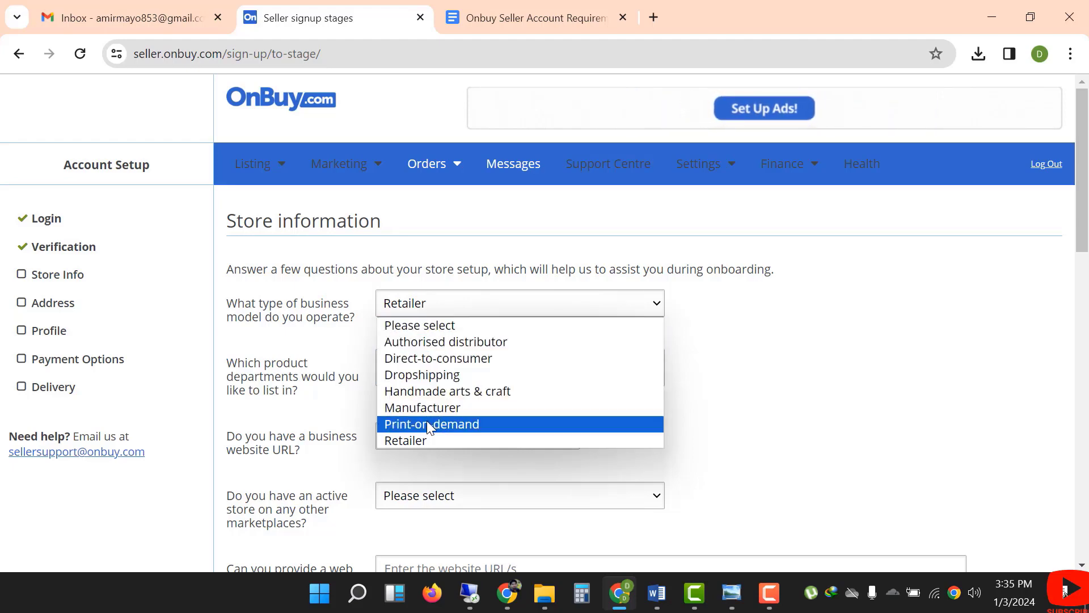
{"action": "left_click", "coordinate": [417, 440]}
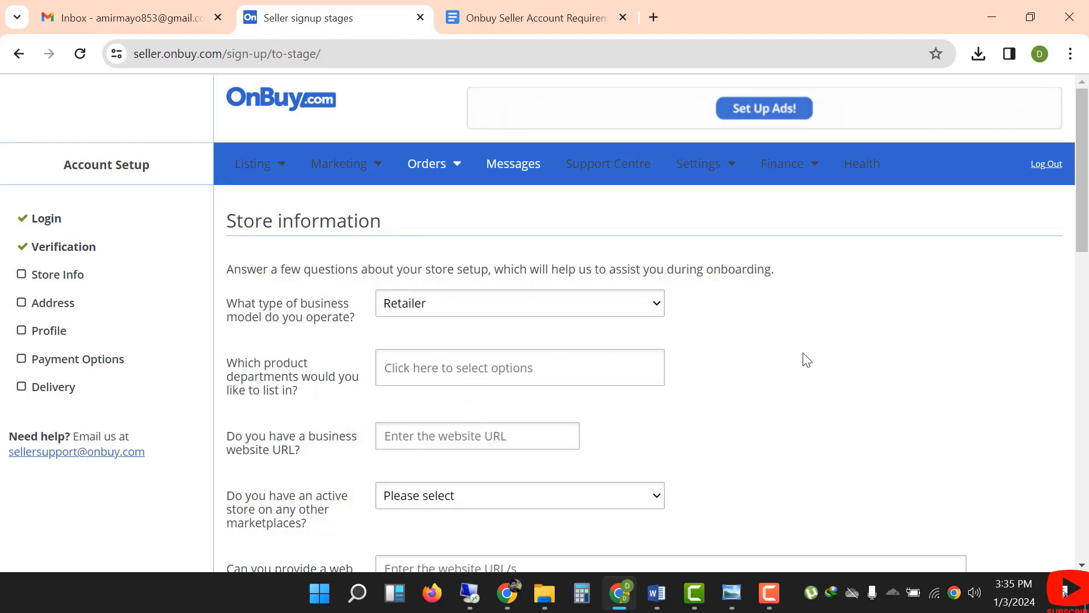
{"action": "scroll", "coordinate": [806, 359], "scroll_direction": "down", "scroll_amount": 1}
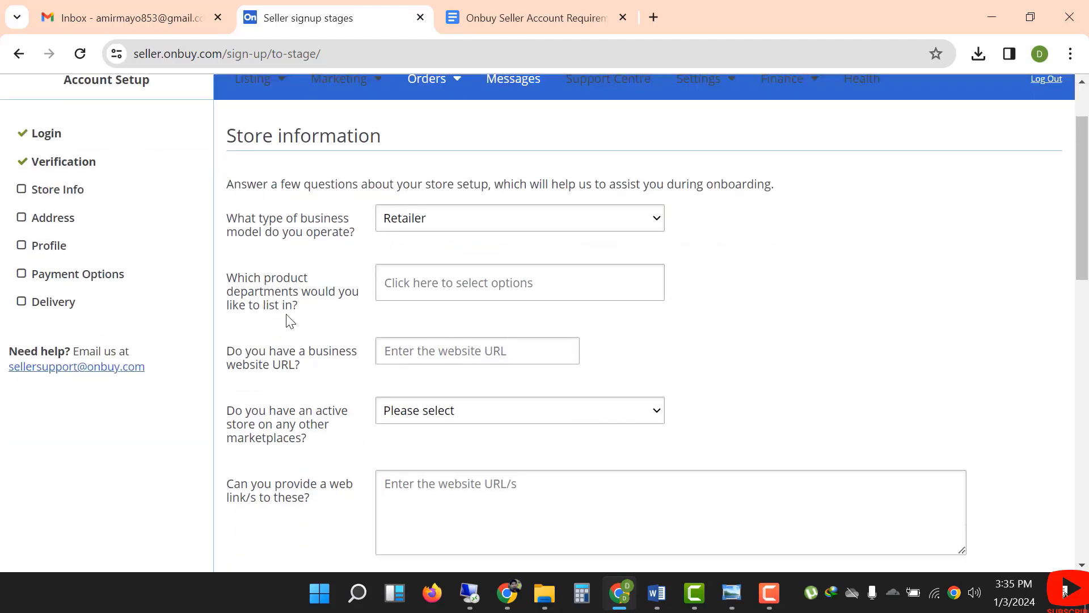
Add Home, Garden & Pets as the product department
{"action": "left_click", "coordinate": [473, 291]}
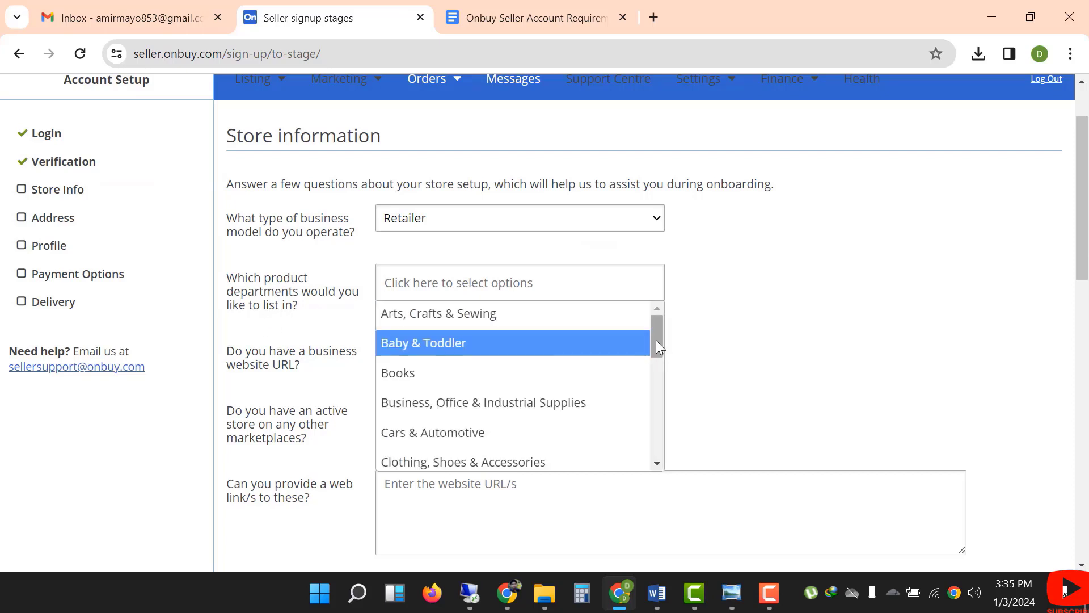
{"action": "left_click_drag", "start_coordinate": [656, 343], "coordinate": [664, 409]}
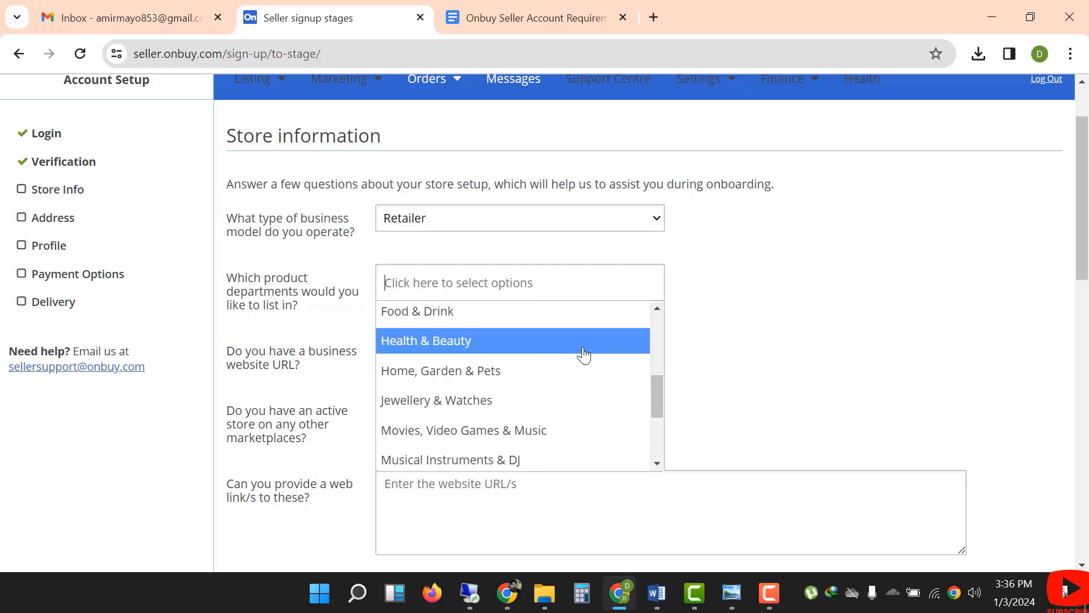
{"action": "scroll", "coordinate": [596, 412], "scroll_direction": "down", "scroll_amount": 3}
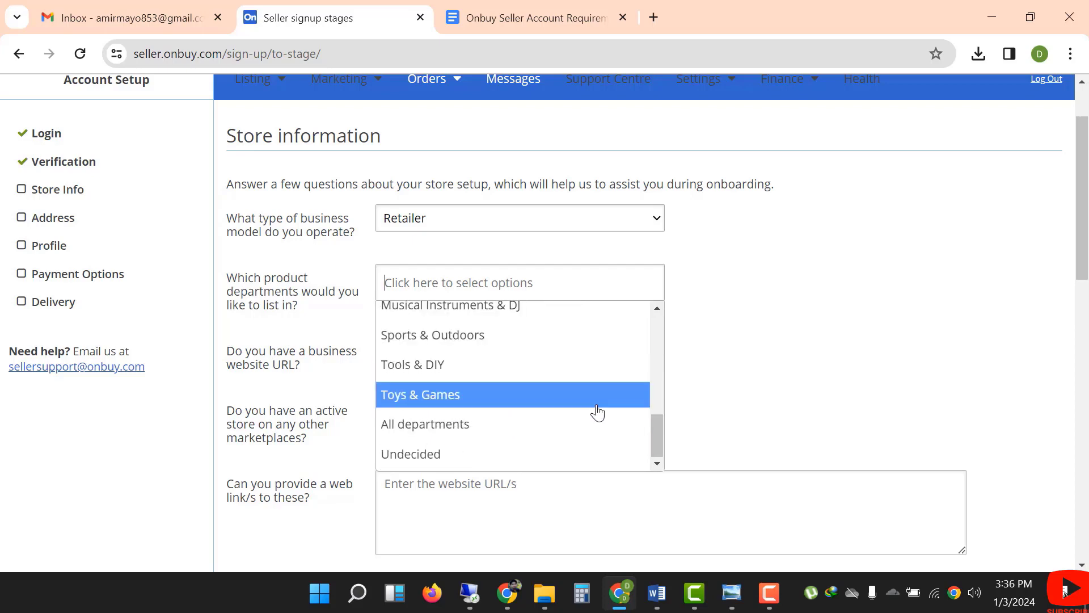
{"action": "scroll", "coordinate": [588, 399], "scroll_direction": "up", "scroll_amount": 2}
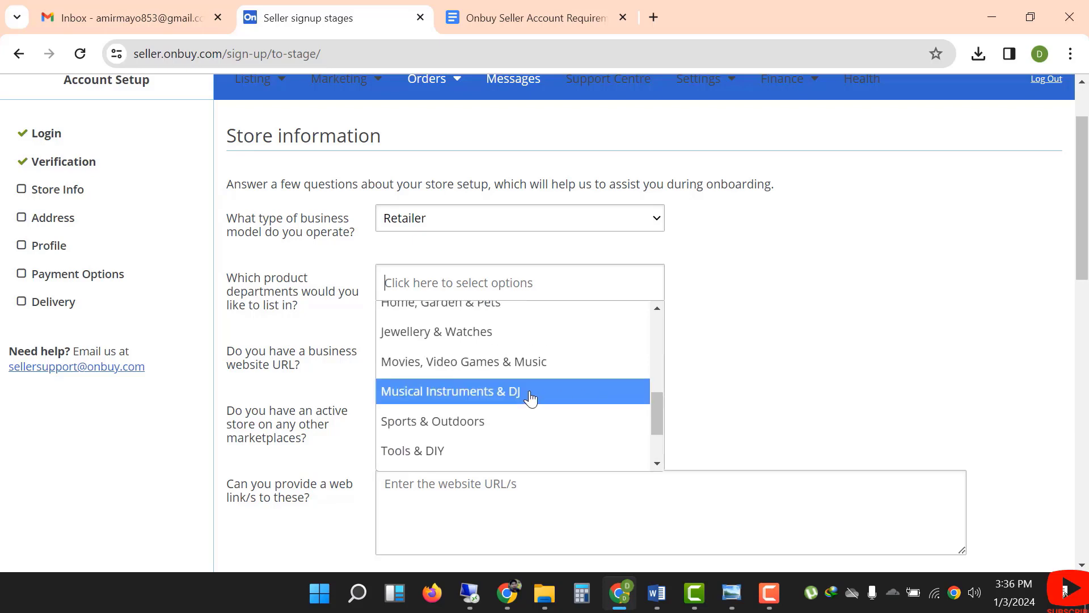
{"action": "scroll", "coordinate": [539, 398], "scroll_direction": "up", "scroll_amount": 2}
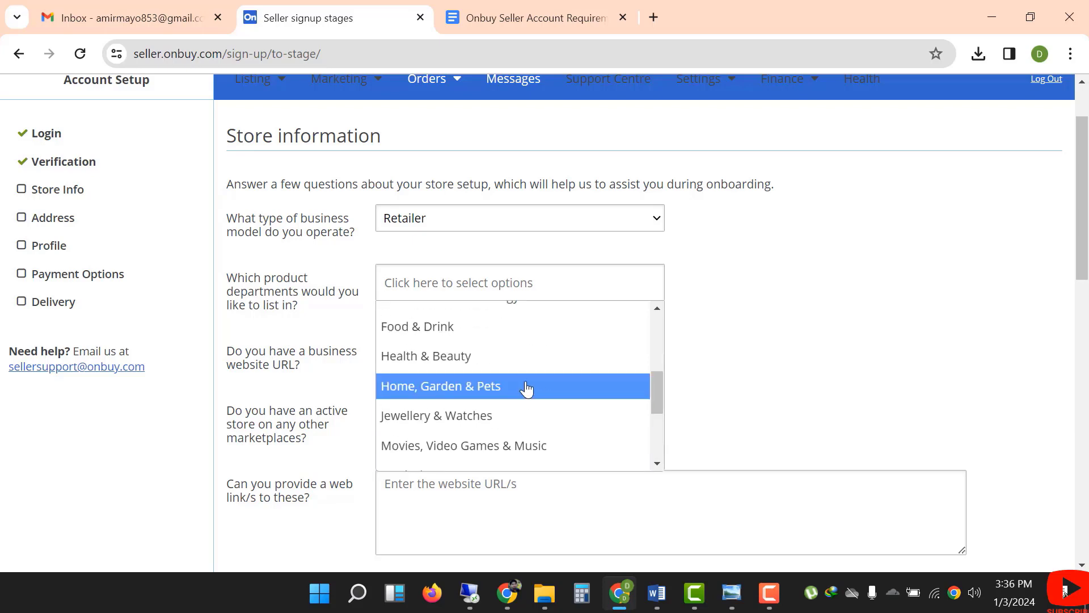
{"action": "left_click", "coordinate": [526, 391]}
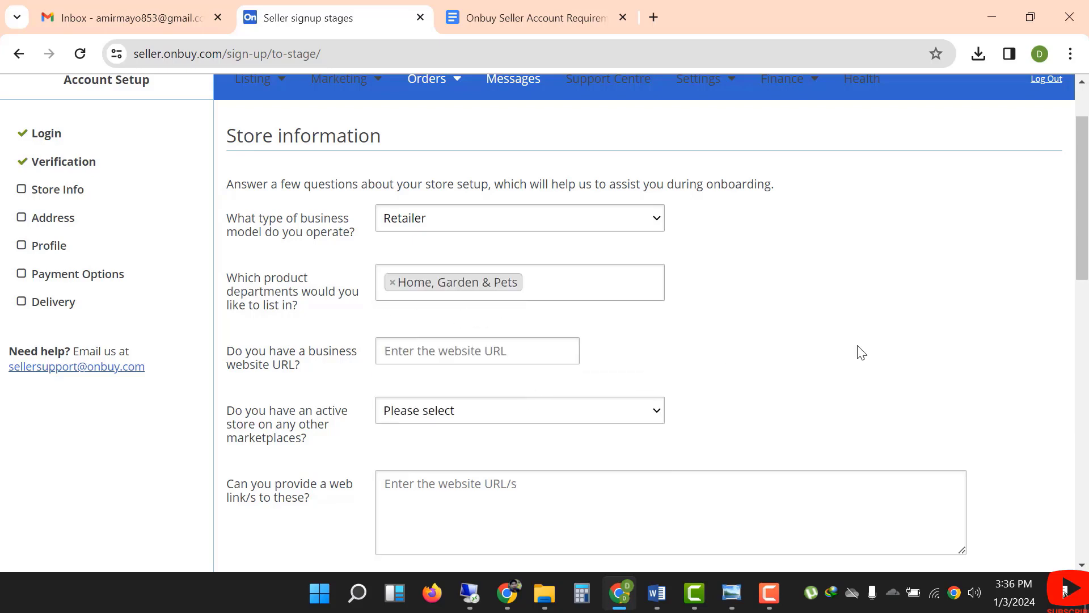
Answer 'No' to the business website URL question
{"action": "left_click", "coordinate": [456, 351]}
{"action": "type", "text": "No"}
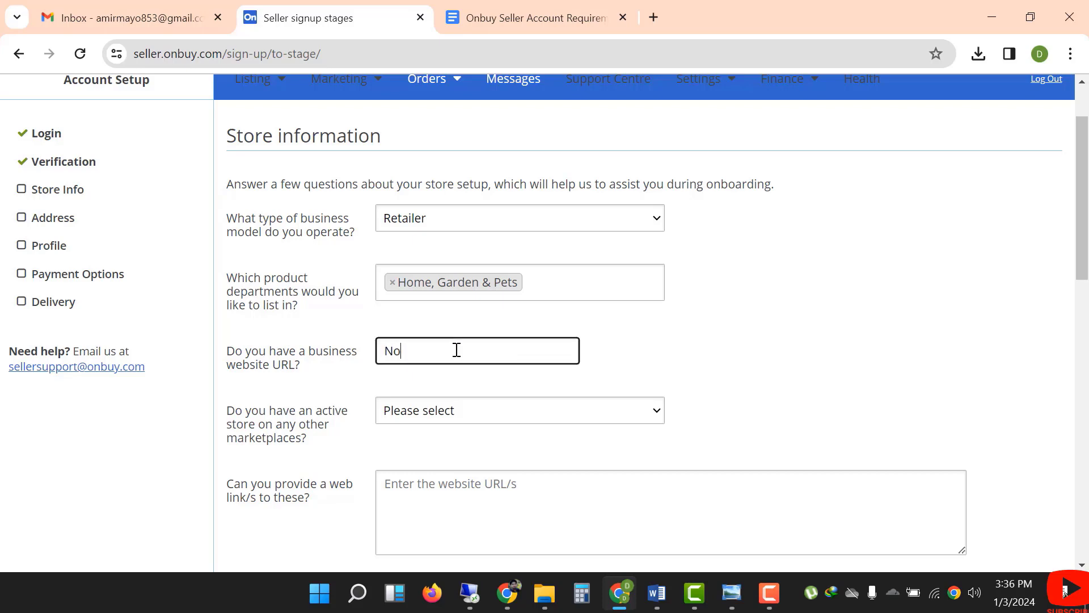
{"action": "left_click", "coordinate": [806, 315]}
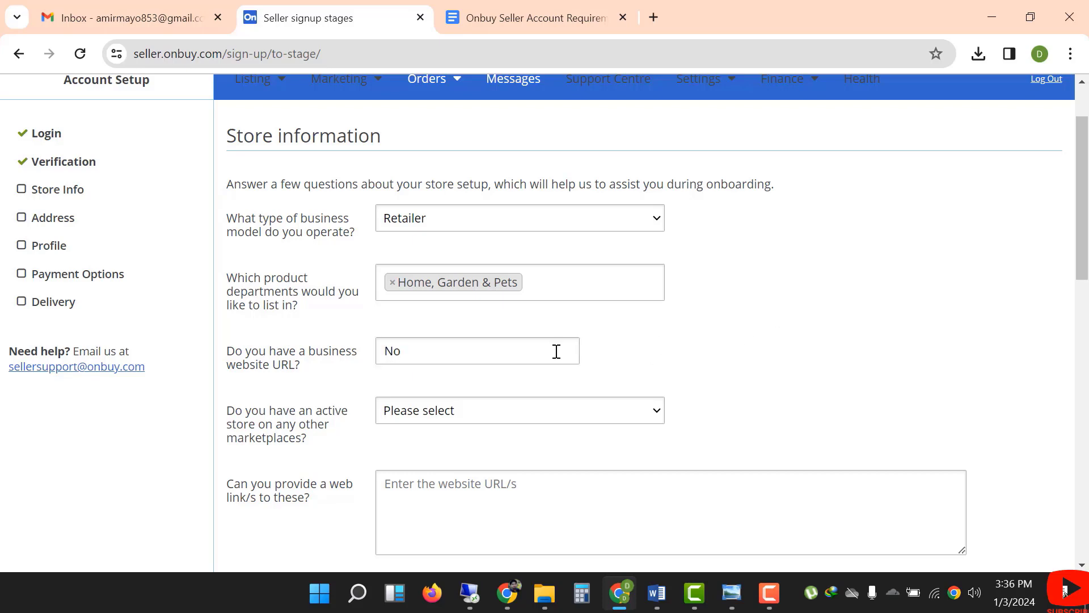
{"action": "scroll", "coordinate": [557, 351], "scroll_direction": "down", "scroll_amount": 1}
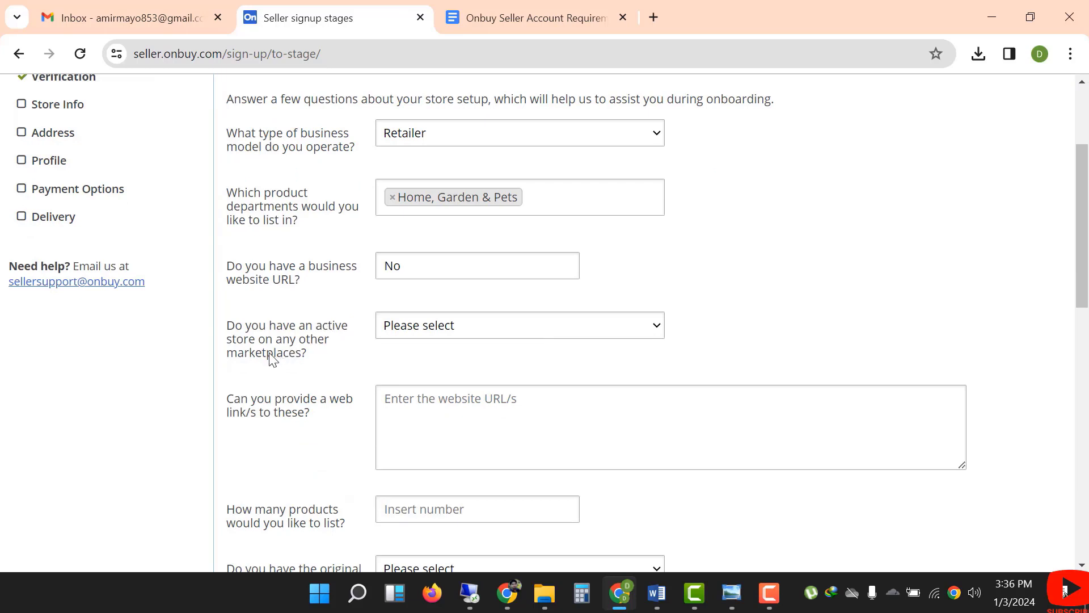
Answer Yes to other marketplaces with the Amazon store link, and enter 5 products to list
{"action": "left_click", "coordinate": [494, 330]}
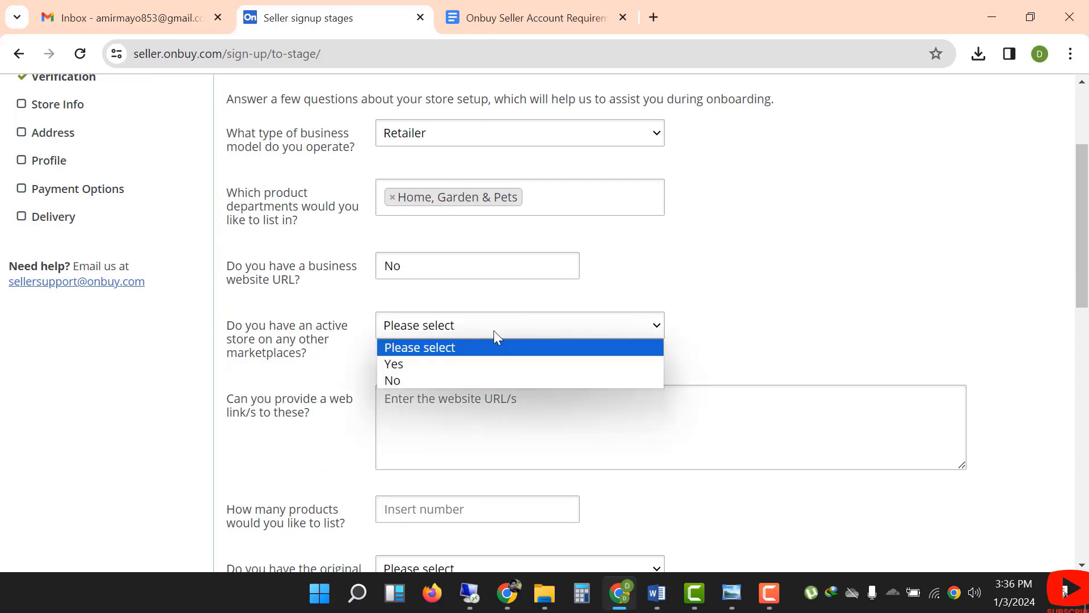
{"action": "left_click", "coordinate": [420, 364]}
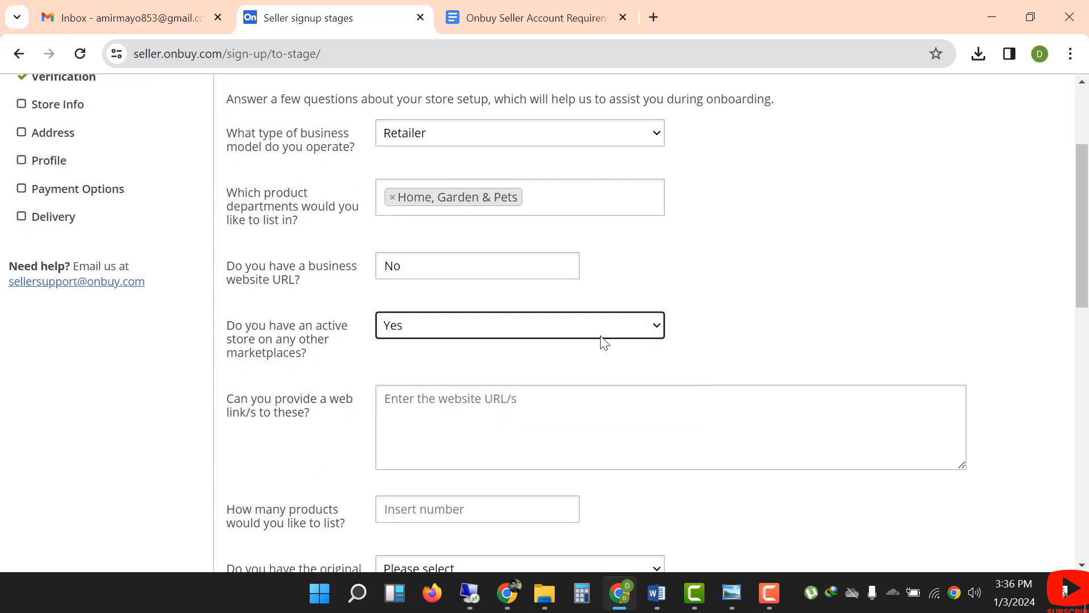
{"action": "left_click", "coordinate": [890, 299]}
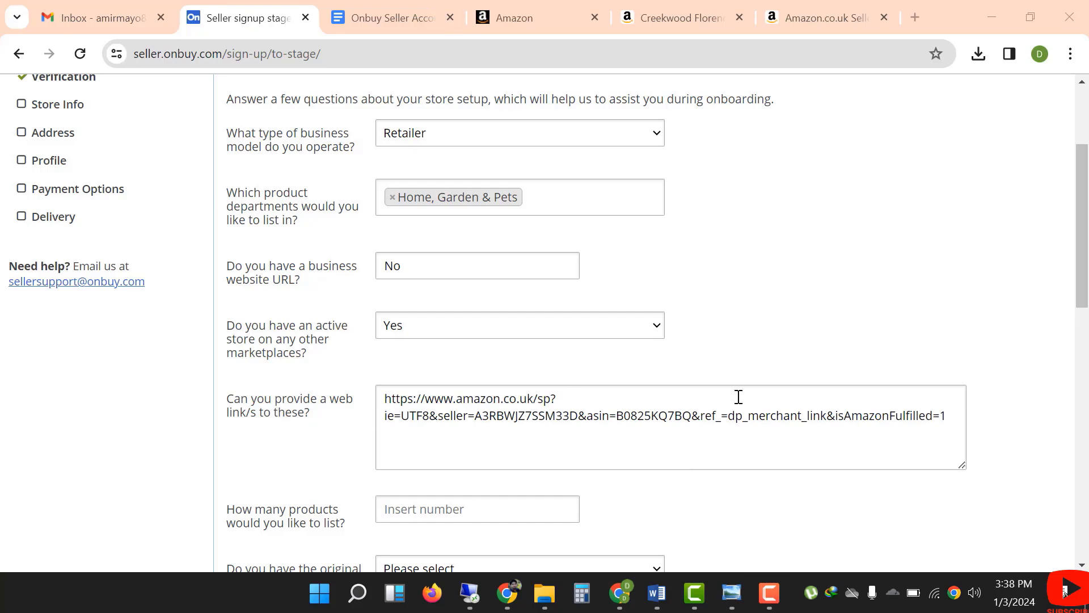
{"action": "scroll", "coordinate": [737, 396], "scroll_direction": "down", "scroll_amount": 3}
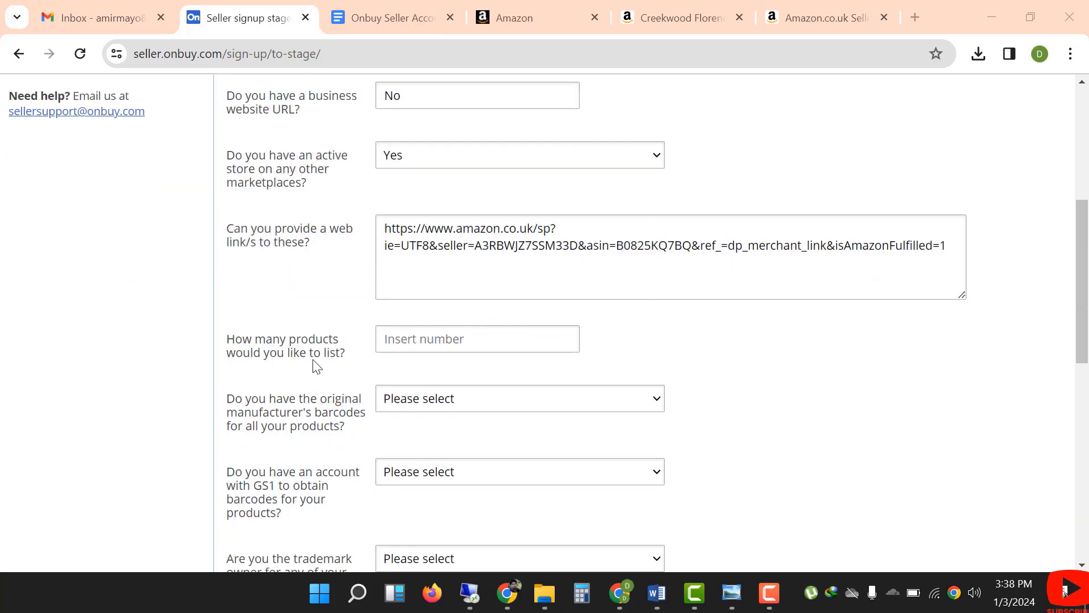
{"action": "left_click", "coordinate": [443, 339]}
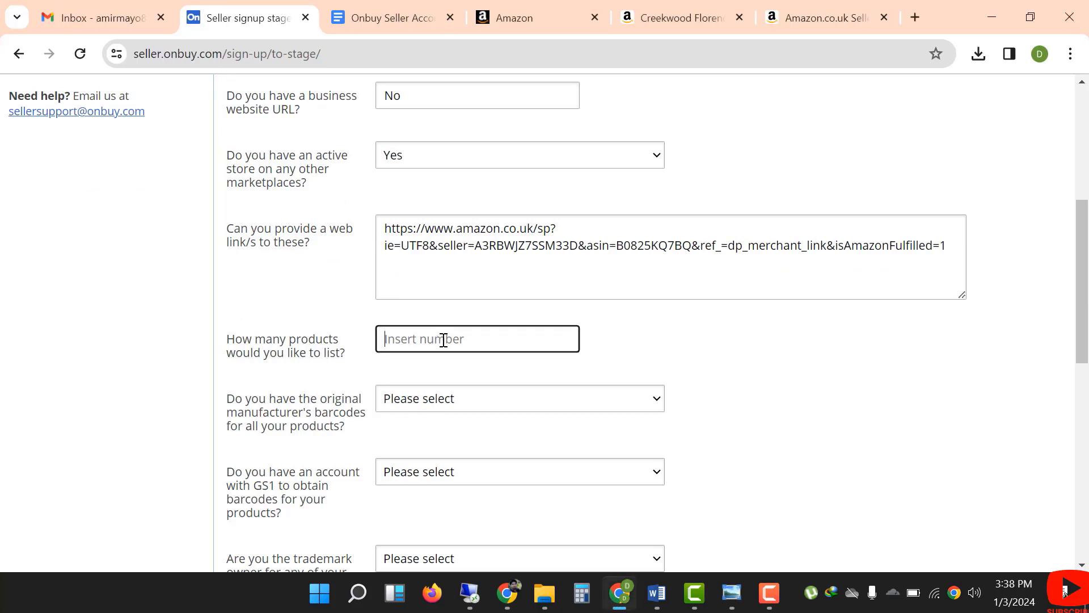
{"action": "type", "text": "5"}
{"action": "left_click", "coordinate": [807, 357]}
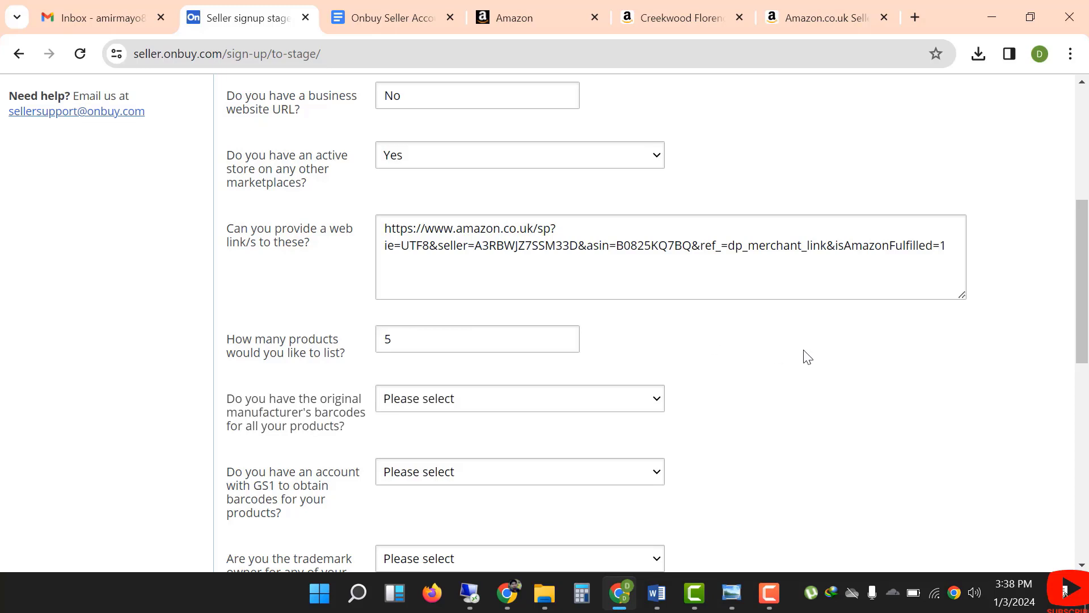
{"action": "scroll", "coordinate": [1027, 314], "scroll_direction": "down", "scroll_amount": 3}
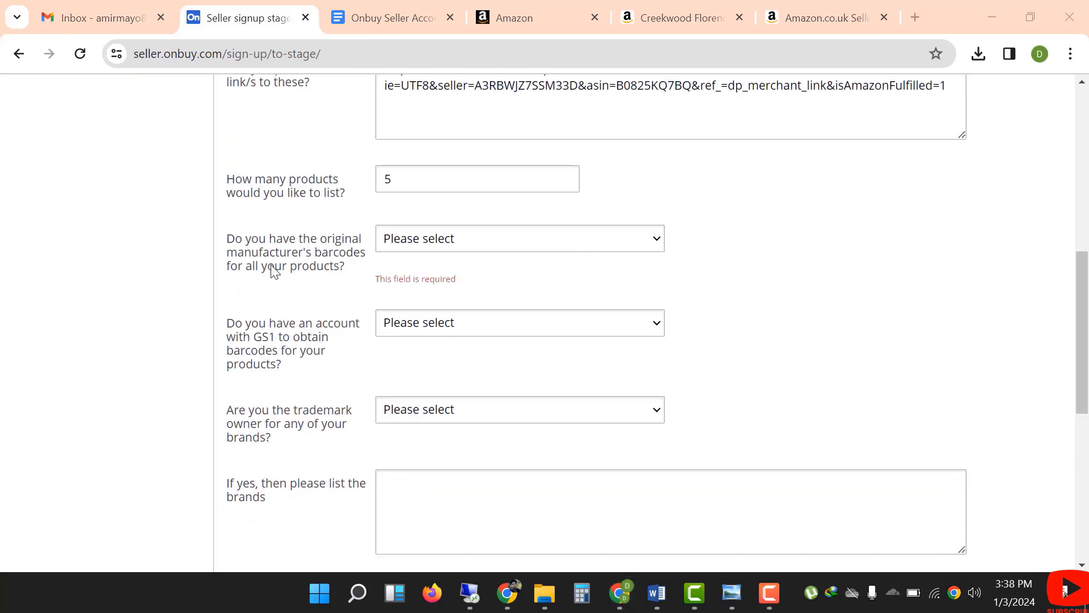
Answer 'Some of them' for manufacturer barcodes and No for GS1 account and trademarks
{"action": "left_click", "coordinate": [593, 244]}
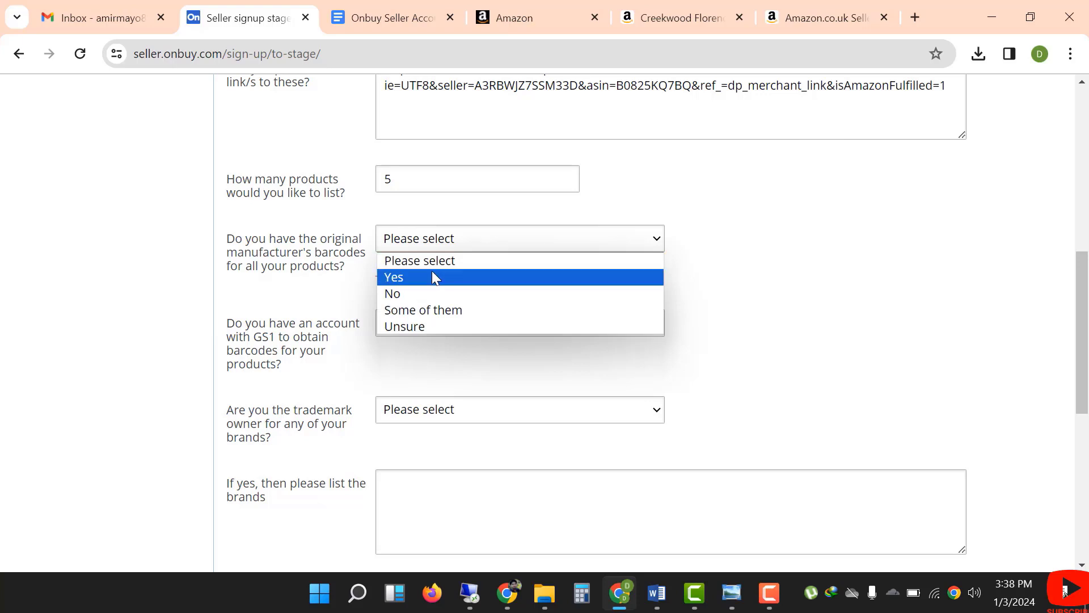
{"action": "left_click", "coordinate": [452, 310]}
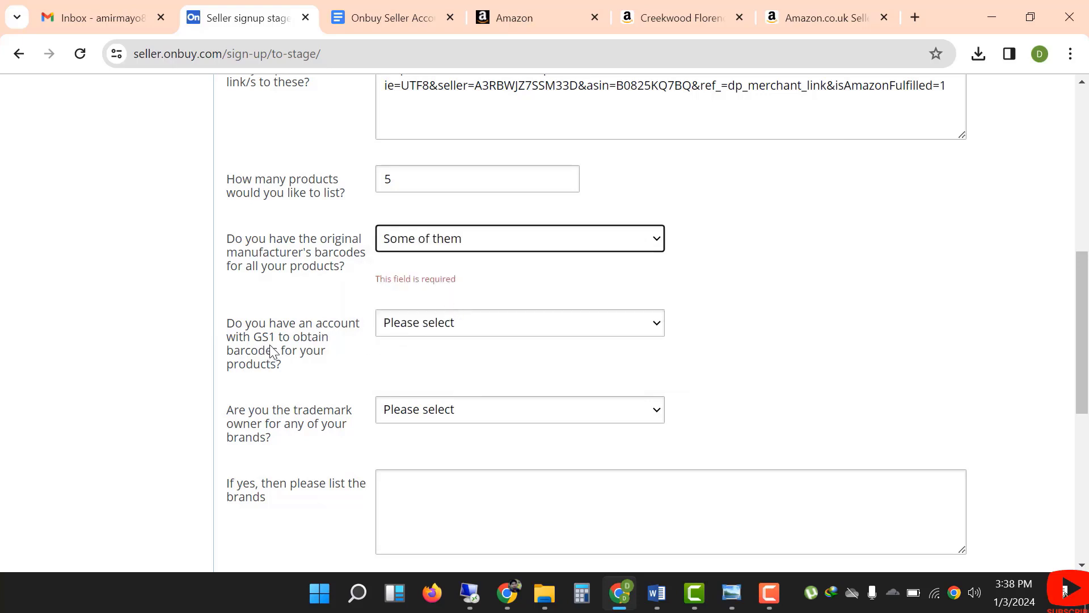
{"action": "left_click", "coordinate": [454, 327]}
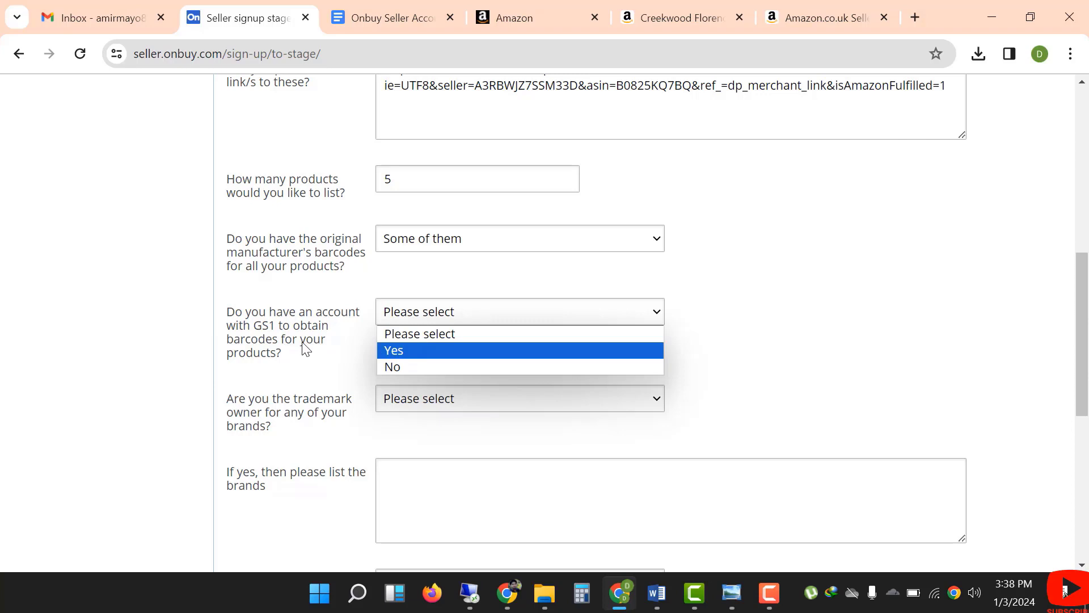
{"action": "left_click", "coordinate": [401, 351]}
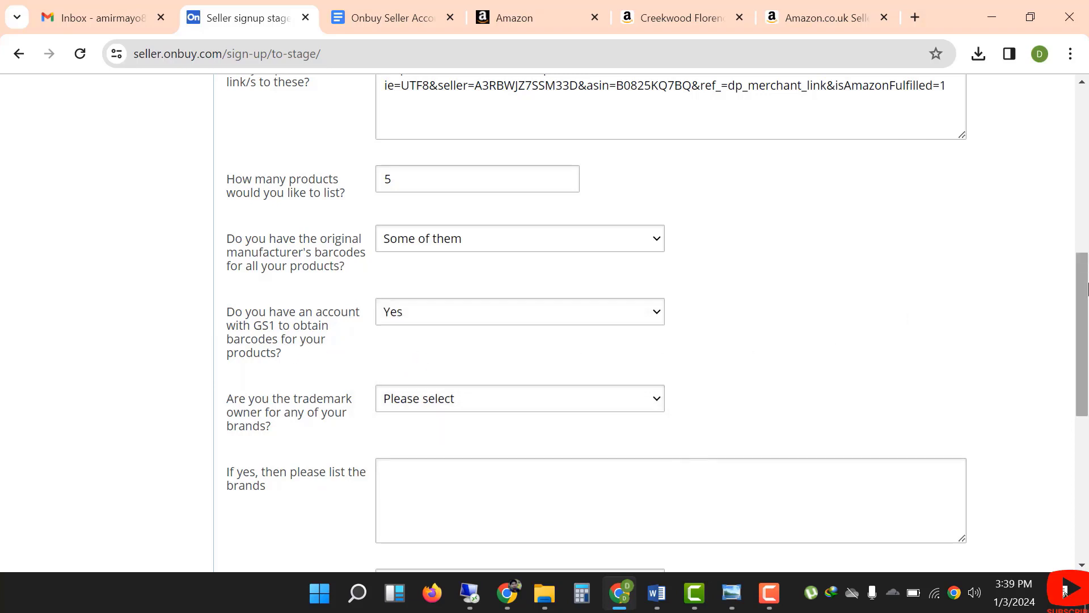
{"action": "scroll", "coordinate": [658, 206], "scroll_direction": "down", "scroll_amount": 2}
{"action": "left_click", "coordinate": [655, 199]}
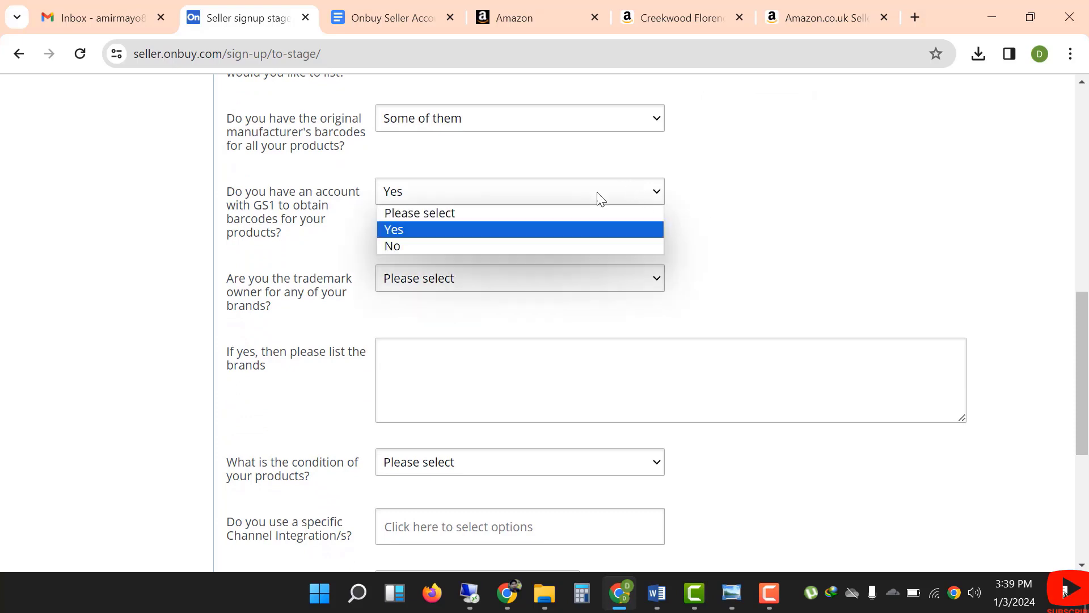
{"action": "left_click", "coordinate": [450, 243]}
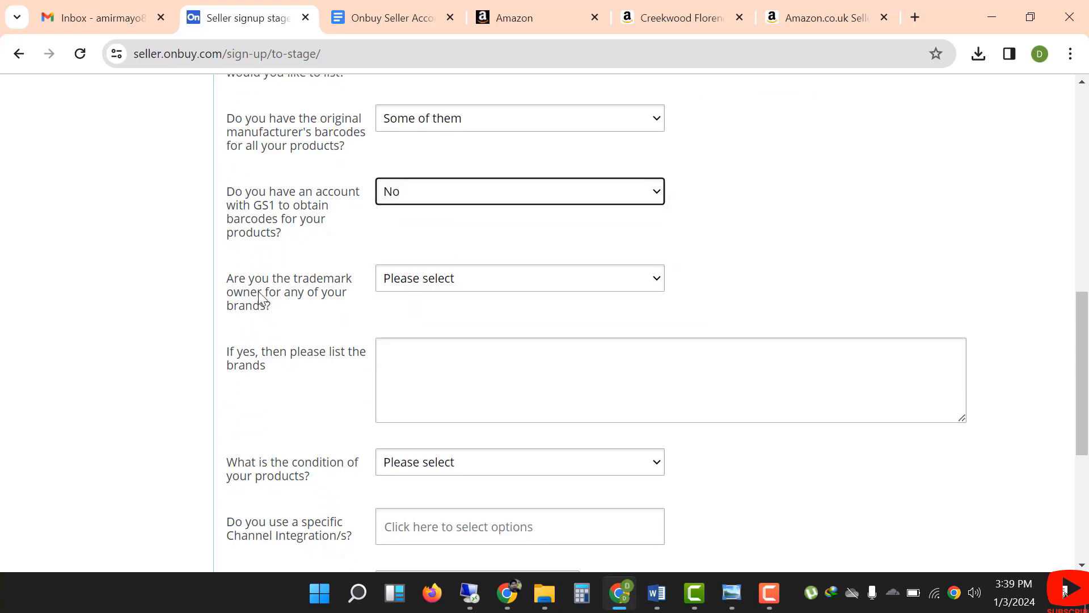
{"action": "left_click", "coordinate": [500, 285]}
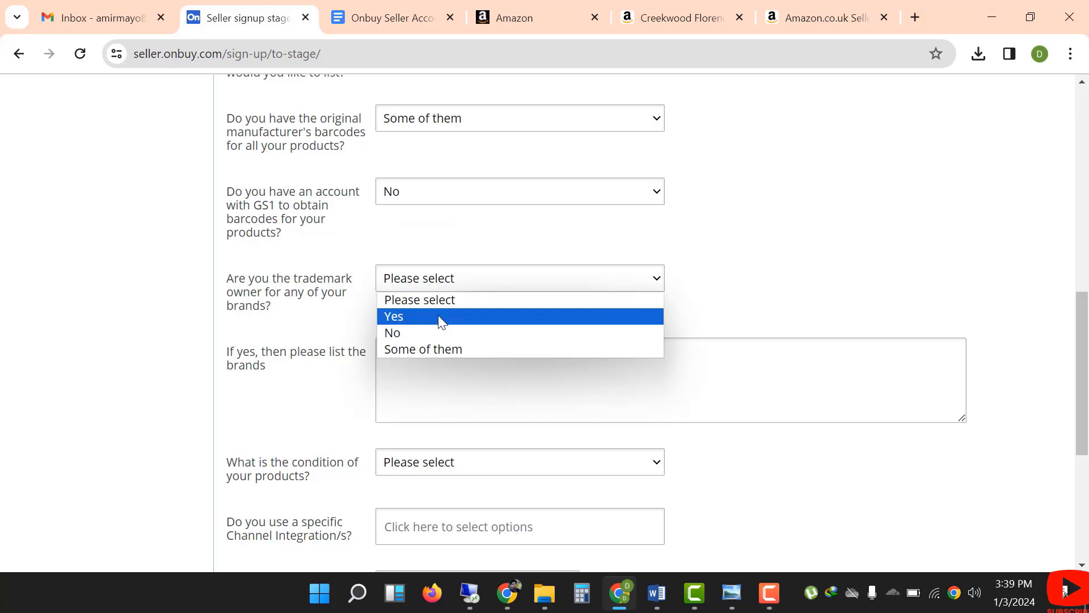
{"action": "left_click", "coordinate": [424, 332]}
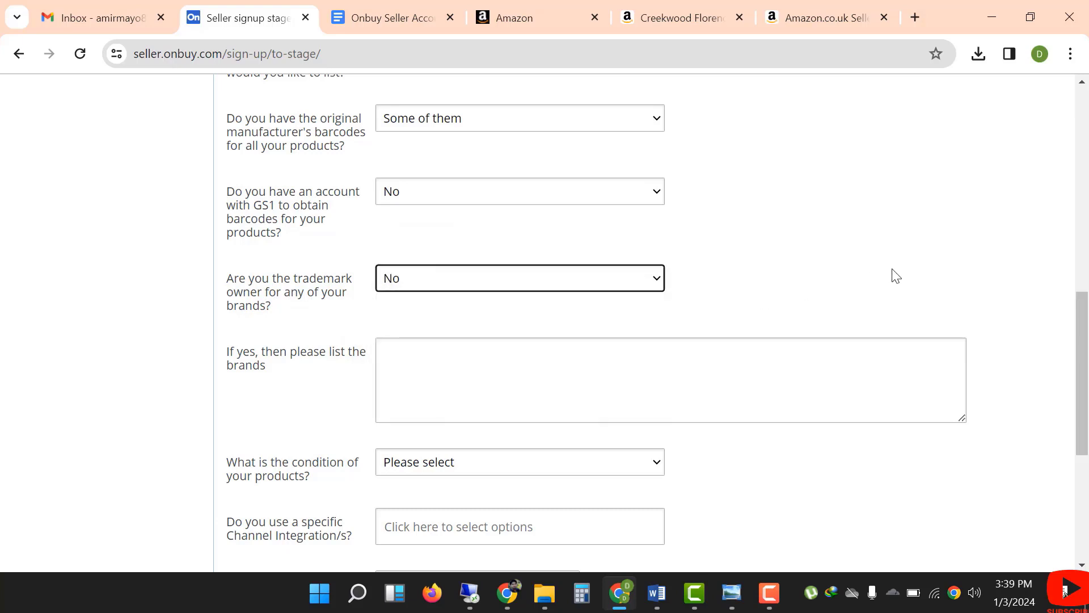
{"action": "scroll", "coordinate": [1069, 335], "scroll_direction": "down", "scroll_amount": 1}
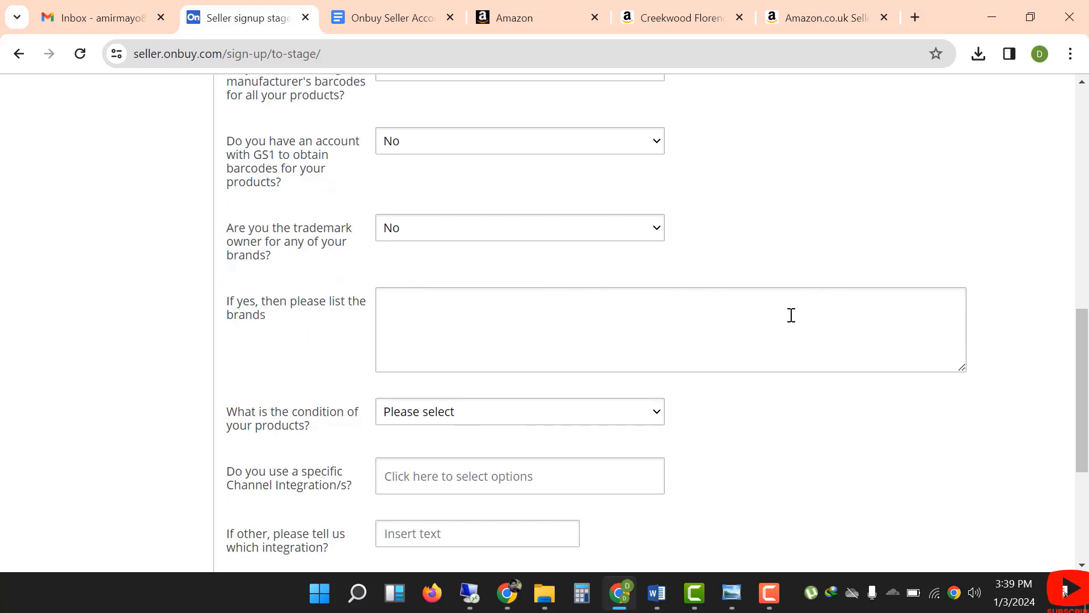
Choose 'New only' for product condition and 'other' from the Channel Integration list
{"action": "scroll", "coordinate": [791, 315], "scroll_direction": "down", "scroll_amount": 2}
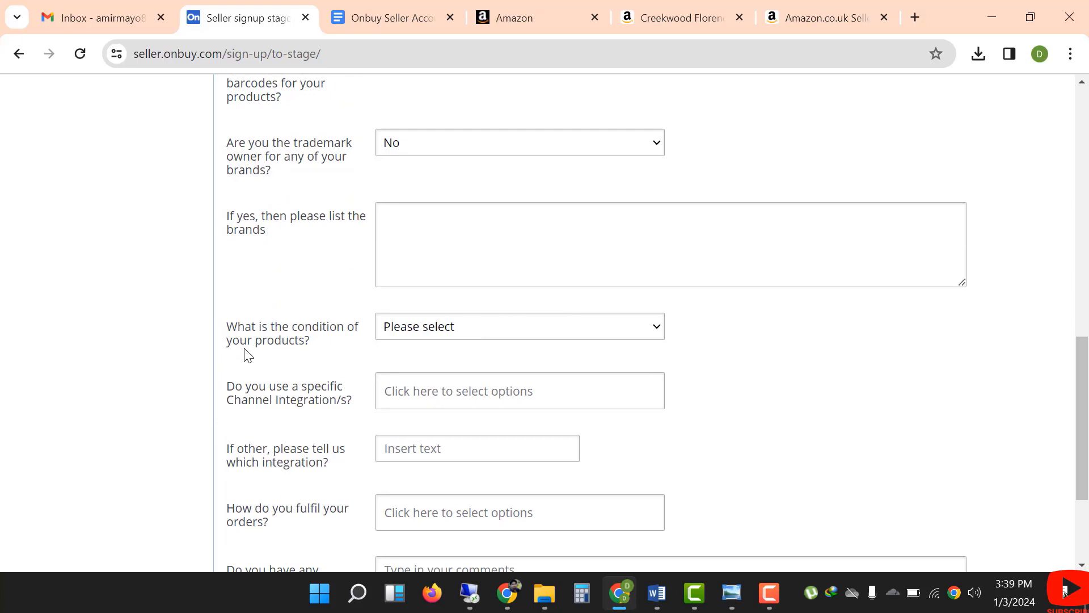
{"action": "left_click", "coordinate": [491, 332]}
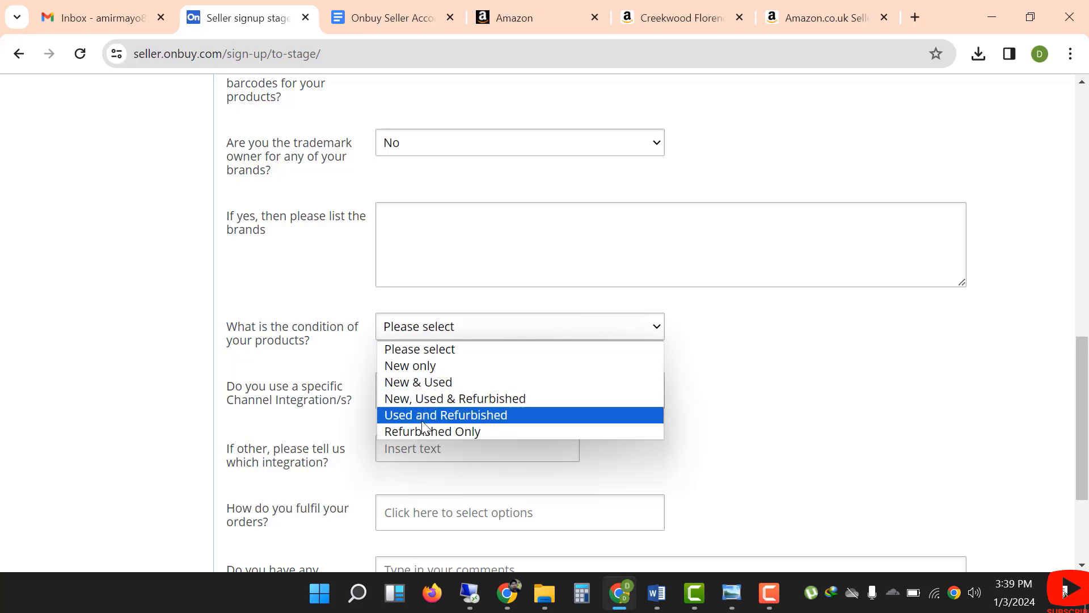
{"action": "left_click", "coordinate": [434, 369]}
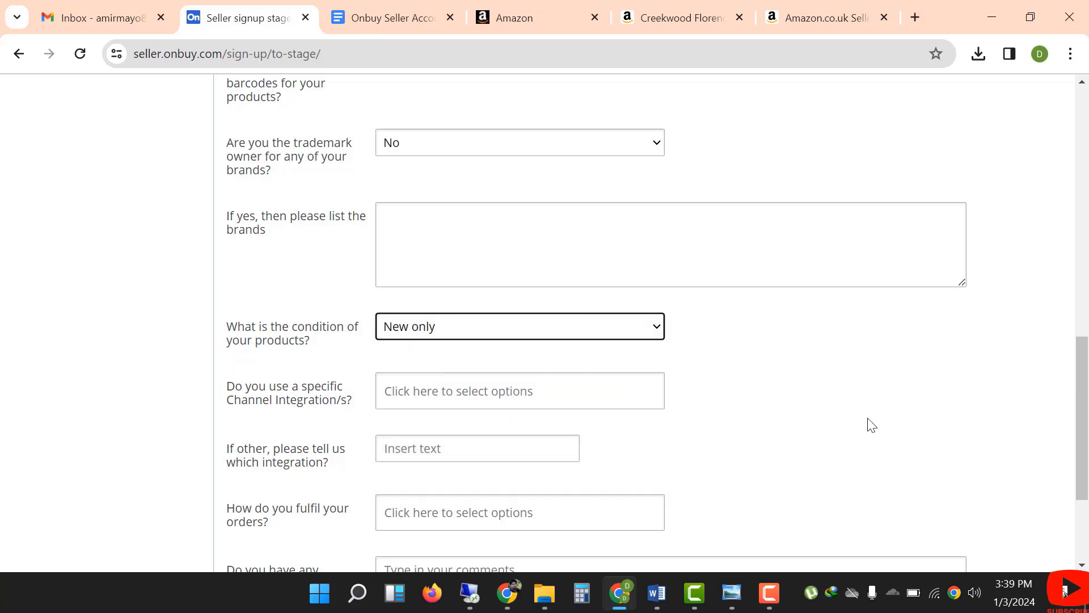
{"action": "scroll", "coordinate": [1009, 454], "scroll_direction": "down", "scroll_amount": 2}
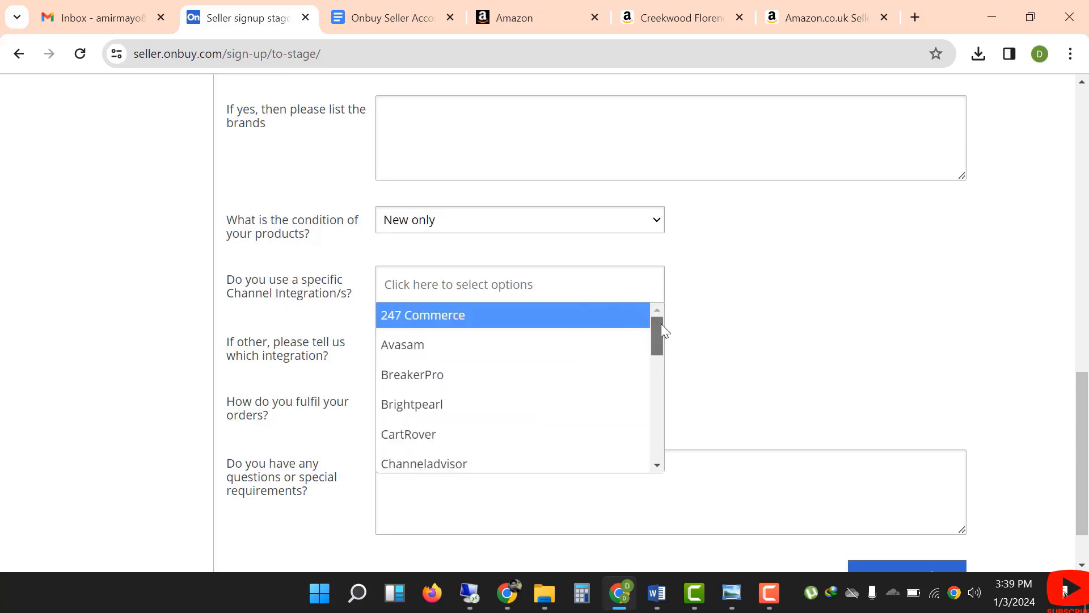
{"action": "left_click_drag", "start_coordinate": [661, 324], "coordinate": [639, 445]}
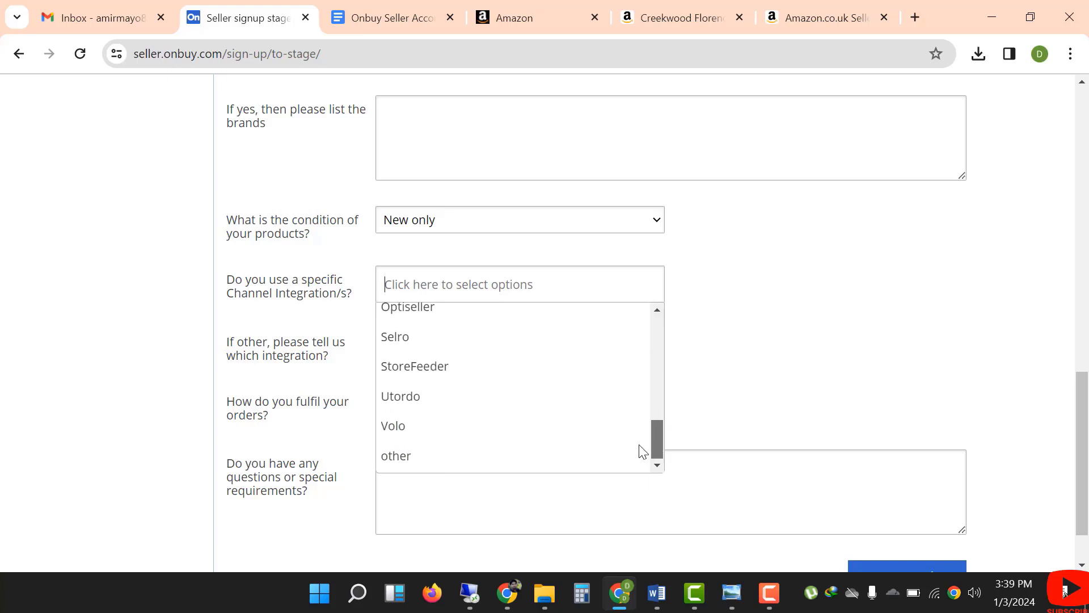
{"action": "left_click", "coordinate": [554, 453]}
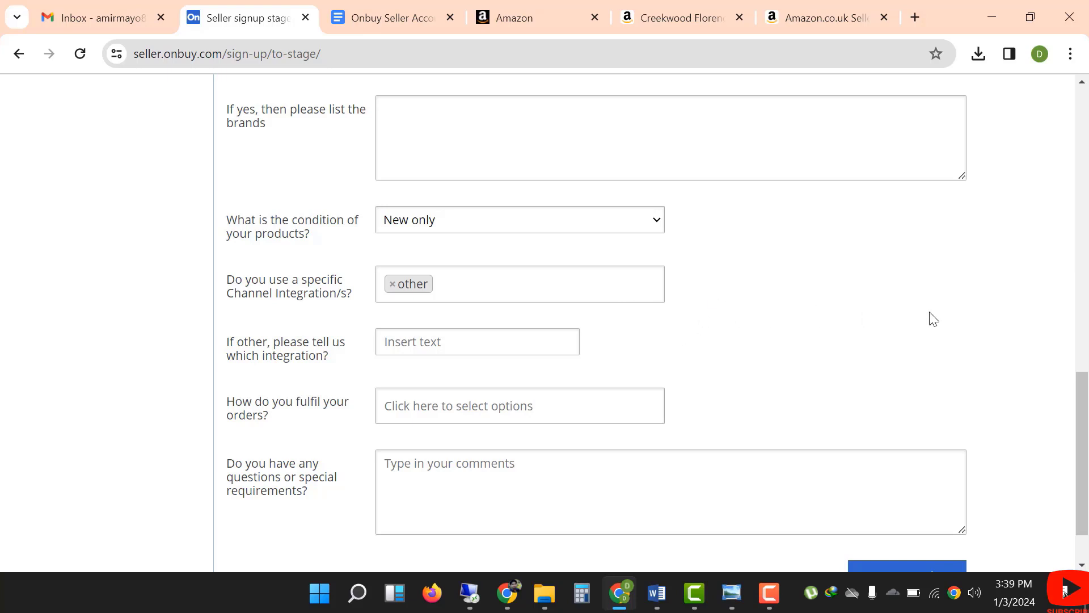
{"action": "scroll", "coordinate": [1081, 454], "scroll_direction": "down", "scroll_amount": 1}
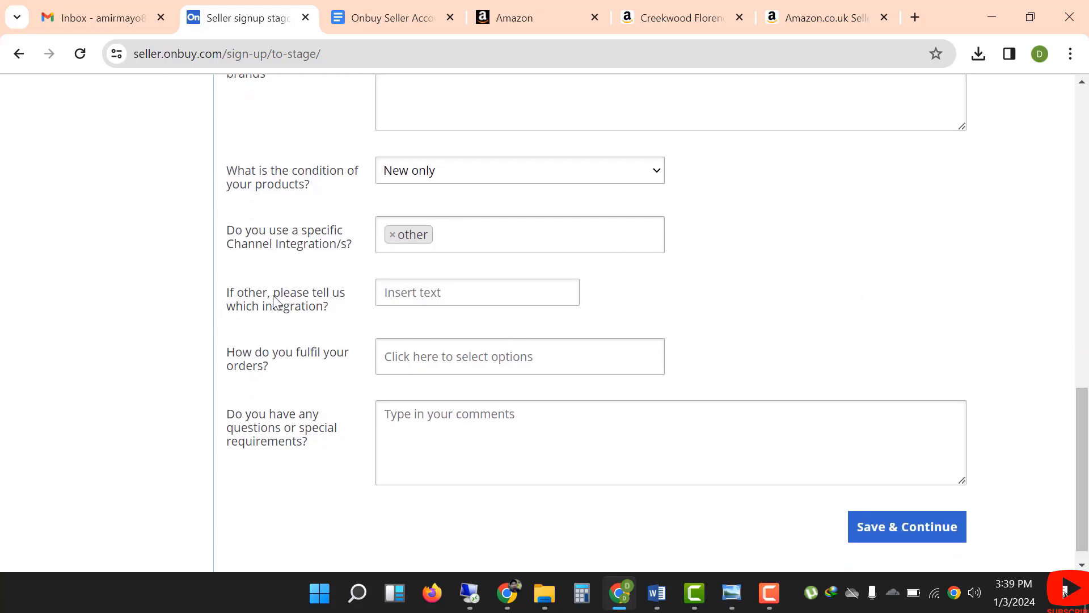